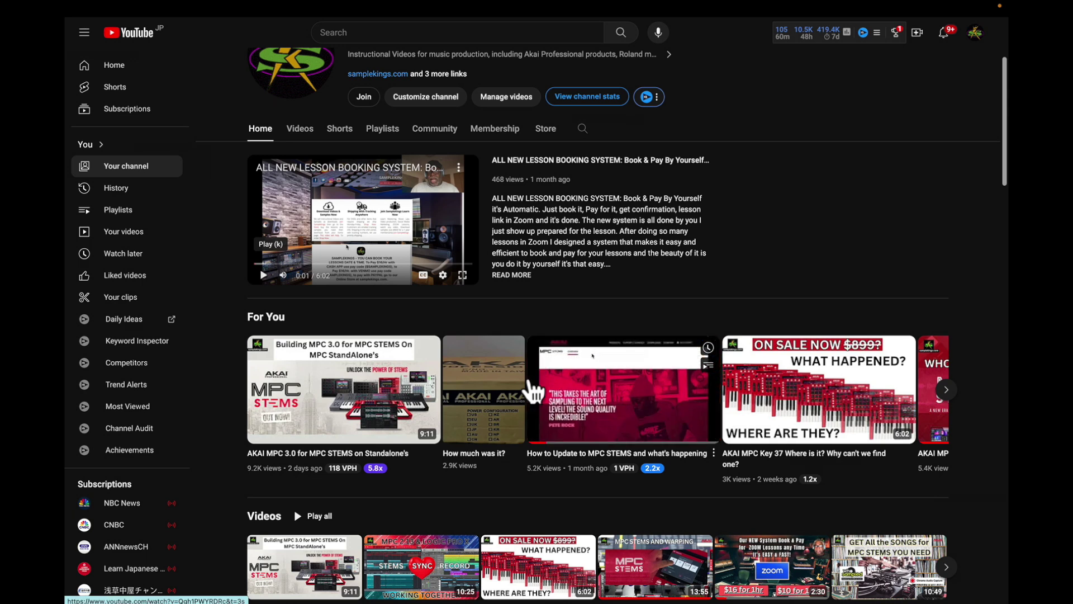
- Scroll through the Apple website page before bringing up the Funkadelic Stem Project
{"action": "scroll", "coordinate": [572, 365], "scroll_direction": "up", "scroll_amount": 3}
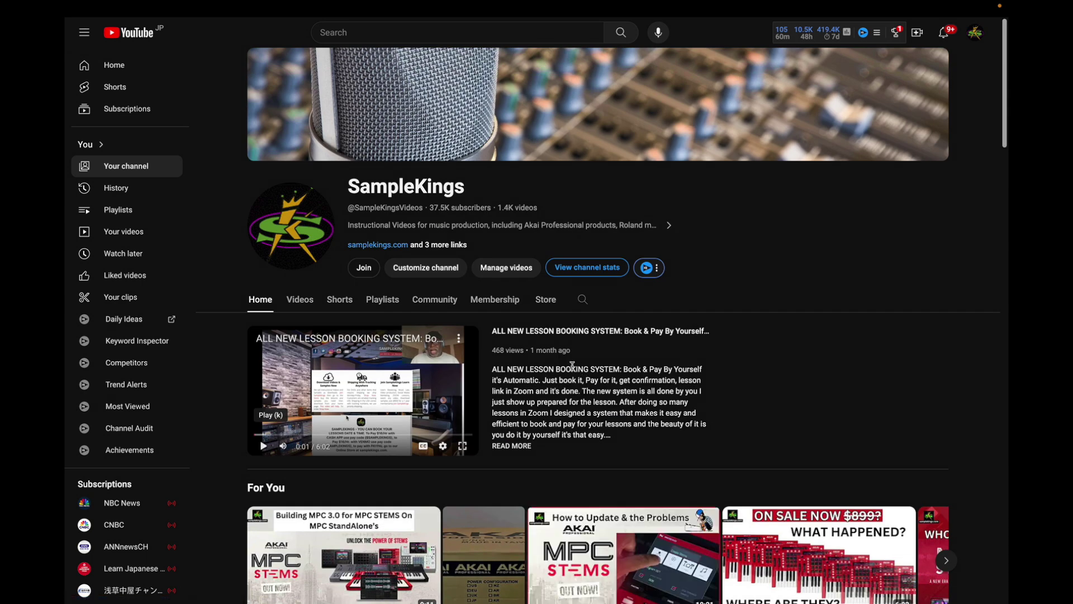
{"action": "scroll", "coordinate": [572, 366], "scroll_direction": "down", "scroll_amount": 4}
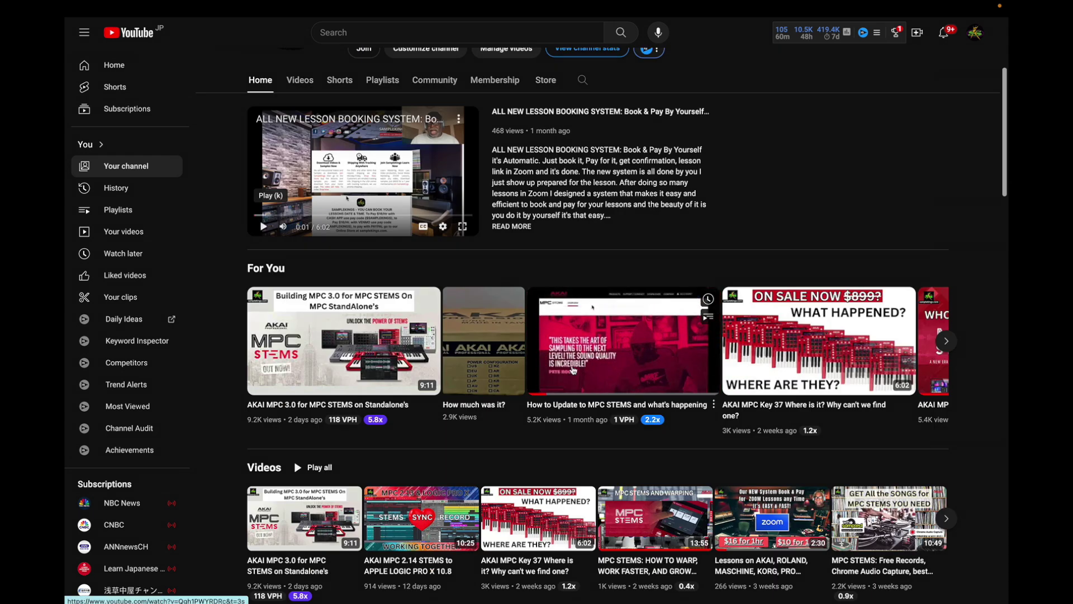
{"action": "scroll", "coordinate": [573, 370], "scroll_direction": "up", "scroll_amount": 1}
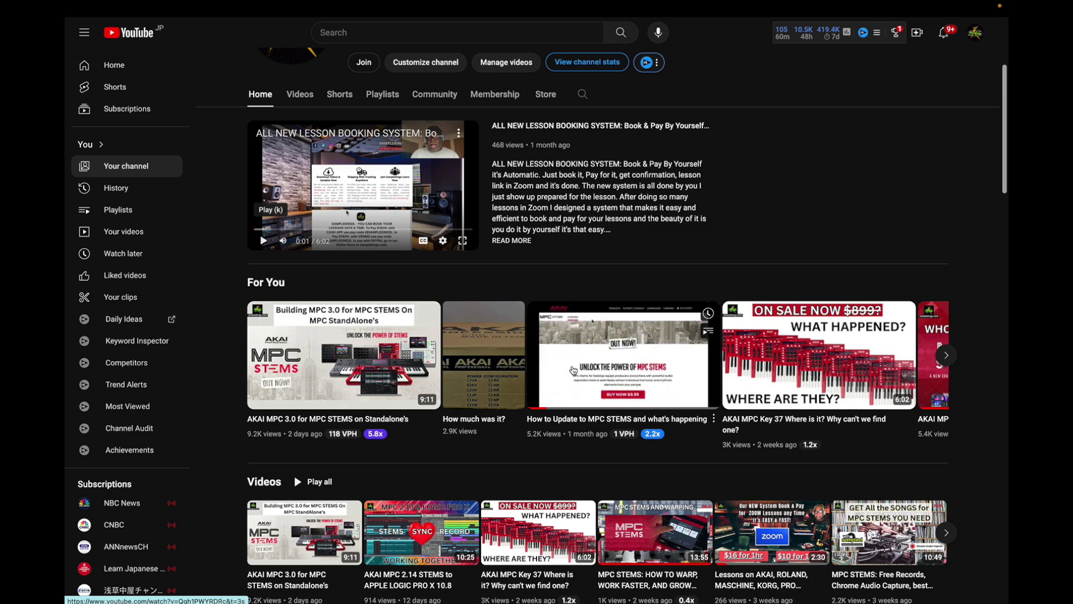
{"action": "scroll", "coordinate": [573, 370], "scroll_direction": "down", "scroll_amount": 7}
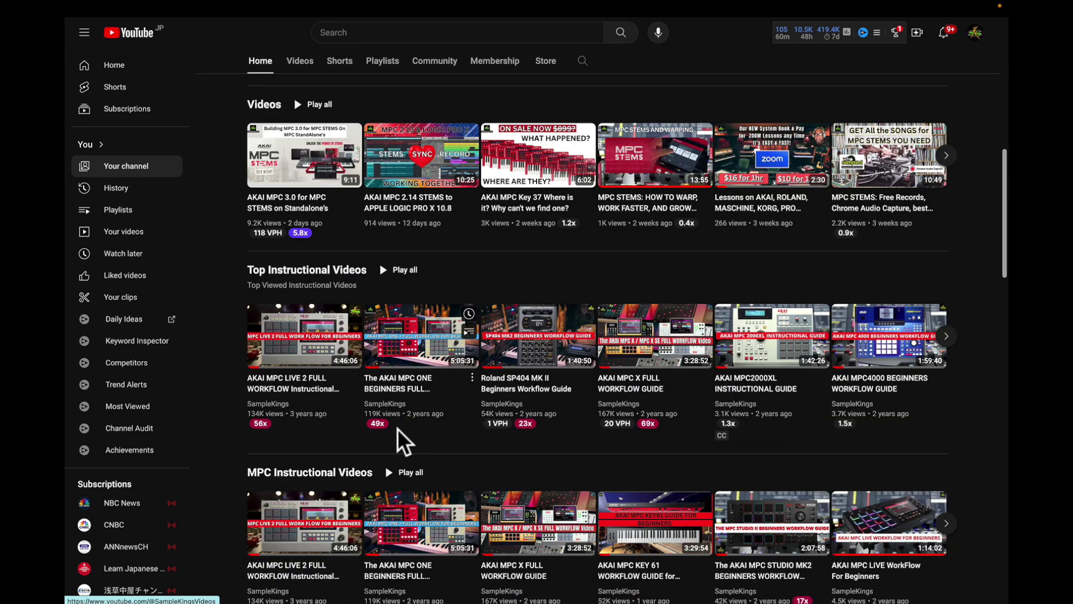
{"action": "mouse_move", "coordinate": [621, 400]}
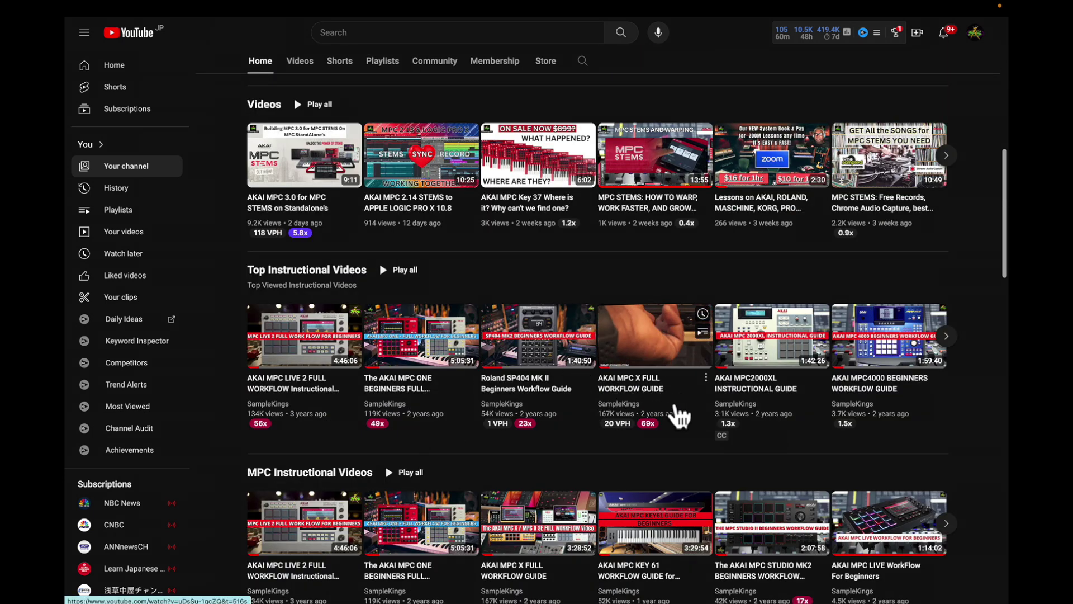
{"action": "mouse_move", "coordinate": [609, 428]}
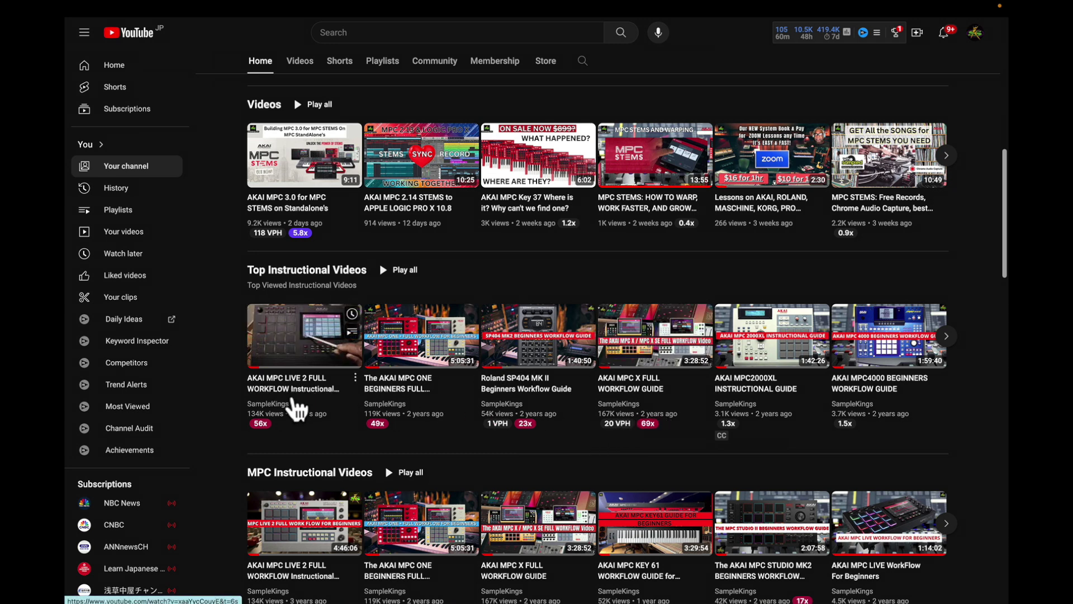
{"action": "mouse_move", "coordinate": [261, 425]}
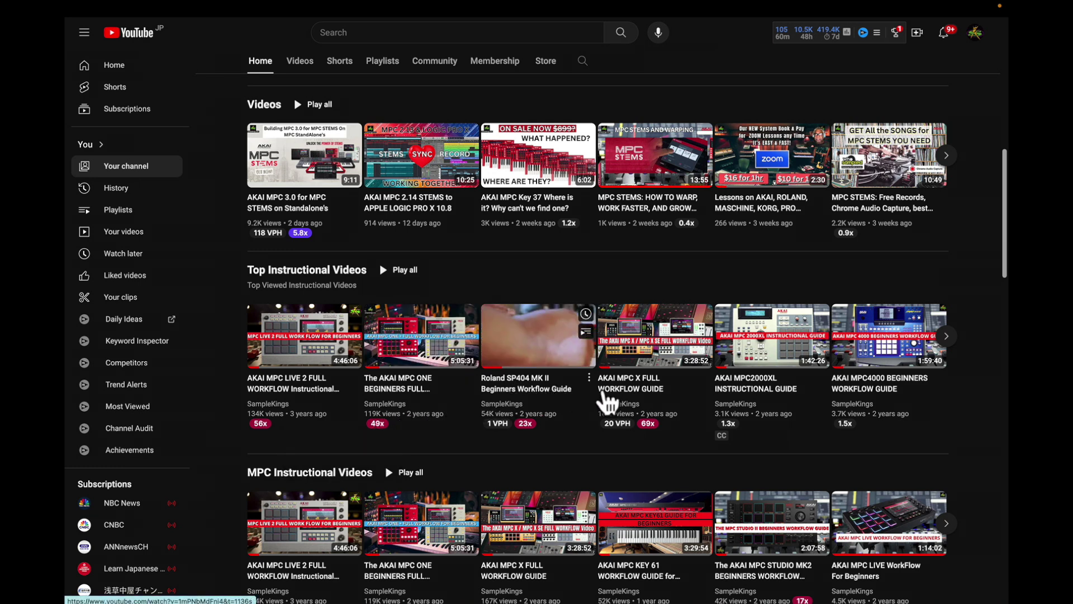
{"action": "scroll", "coordinate": [625, 478], "scroll_direction": "down", "scroll_amount": 3}
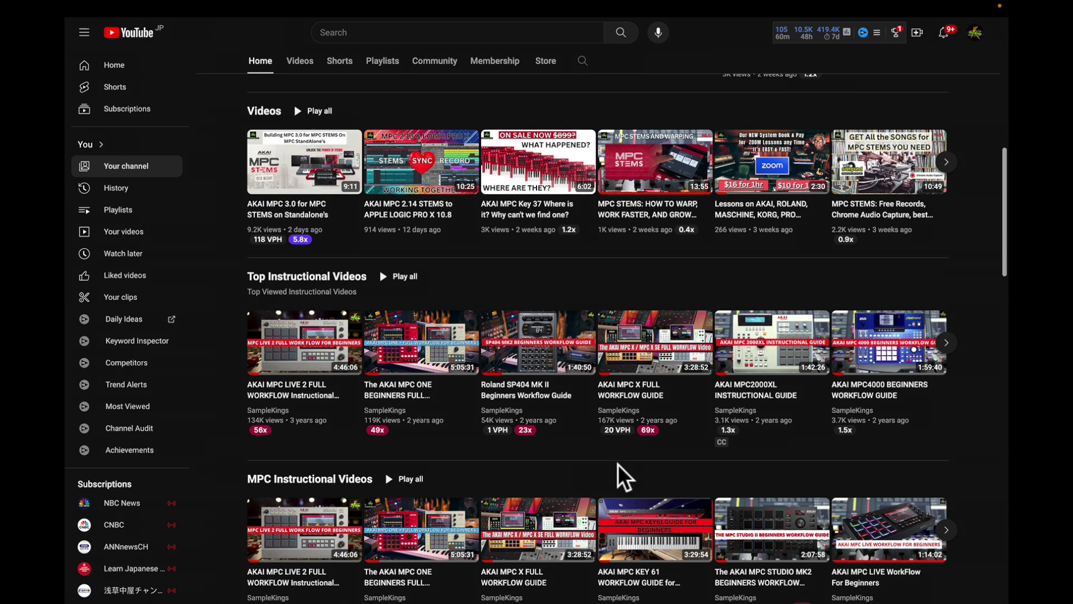
{"action": "scroll", "coordinate": [620, 472], "scroll_direction": "down", "scroll_amount": 1}
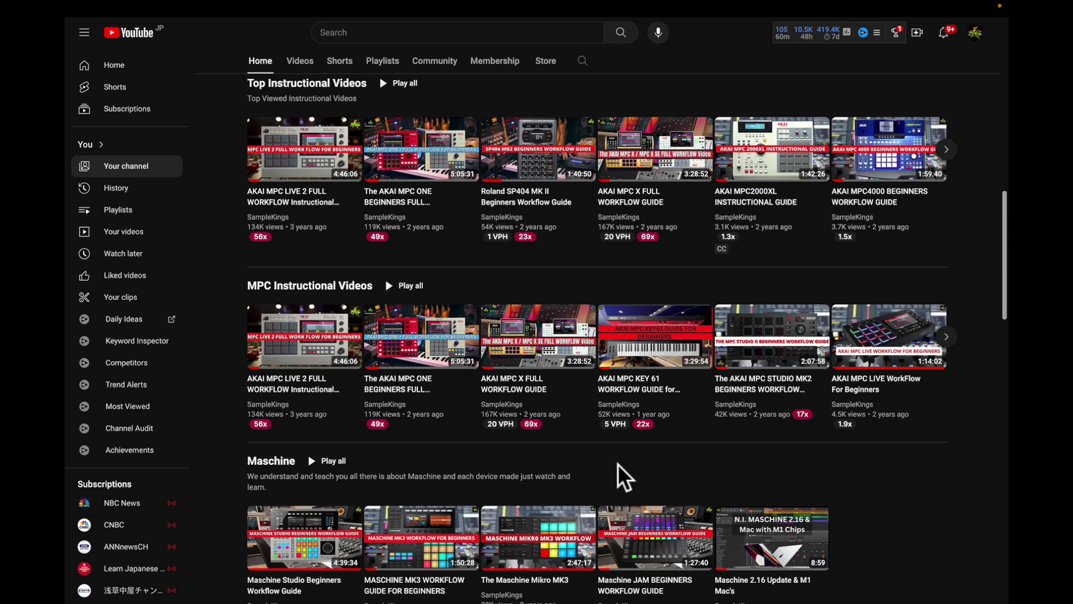
{"action": "scroll", "coordinate": [618, 464], "scroll_direction": "up", "scroll_amount": 2}
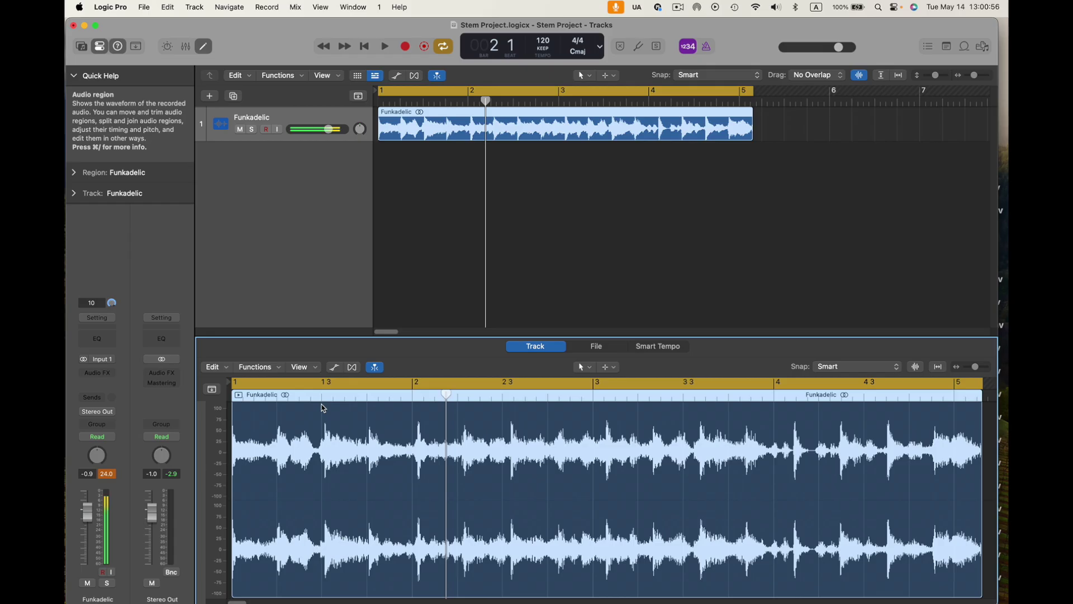
{"action": "left_click", "coordinate": [108, 7]}
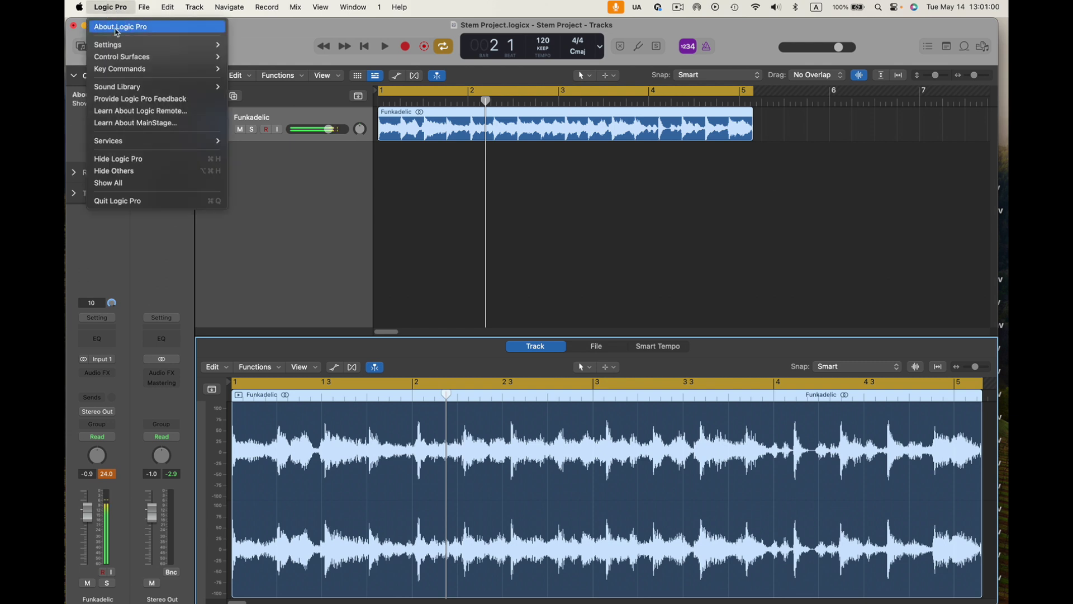
{"action": "left_click", "coordinate": [117, 27]}
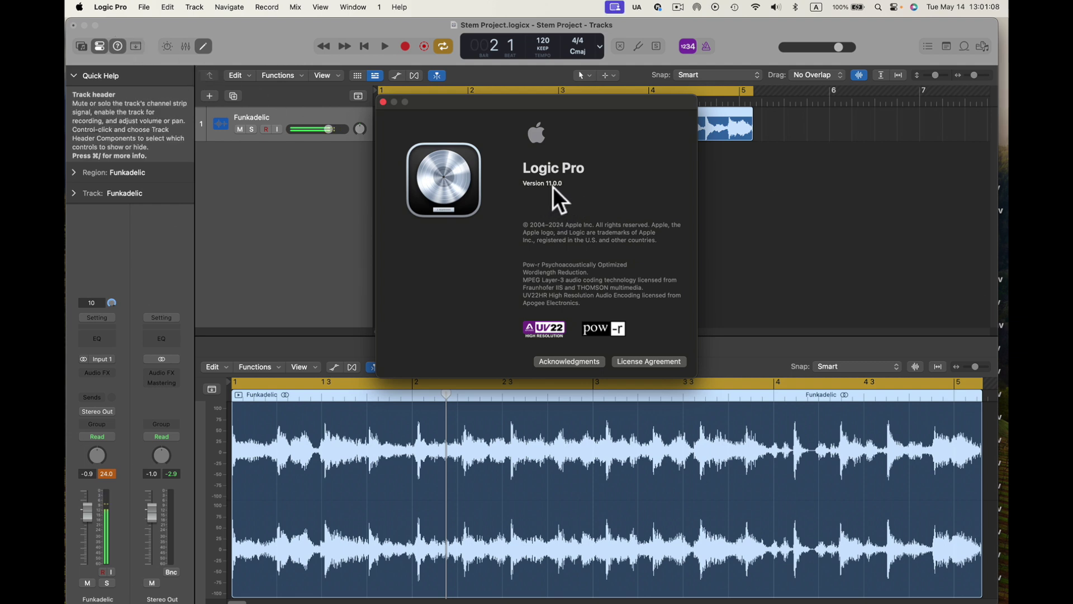
{"action": "left_click", "coordinate": [383, 102]}
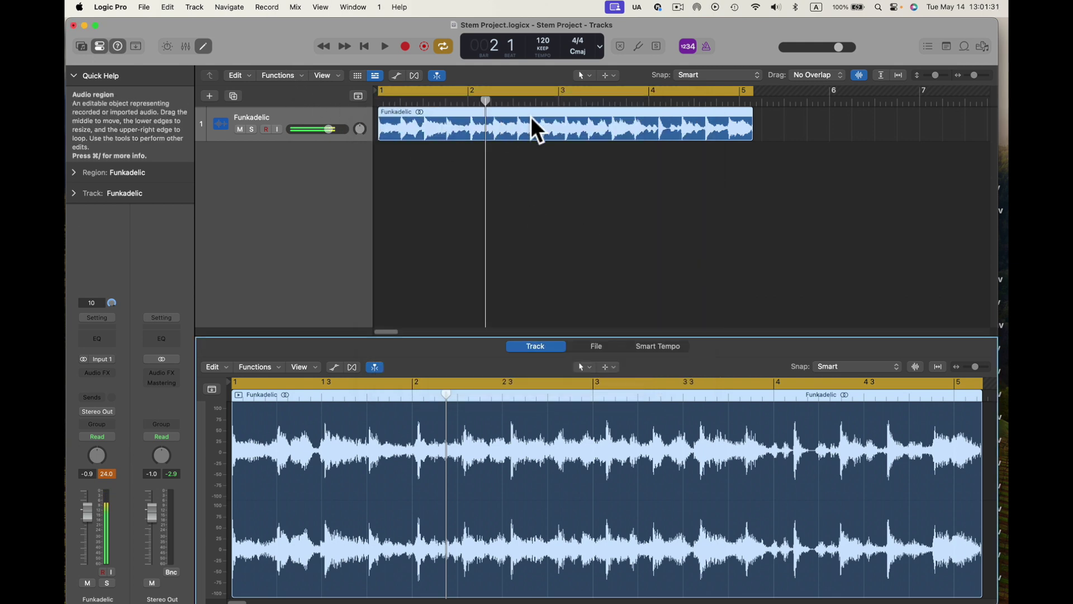
- Run Stem Splitter on the Funkadelic region with Vocals, Drums, Bass and Other all checked
{"action": "left_click", "coordinate": [551, 114]}
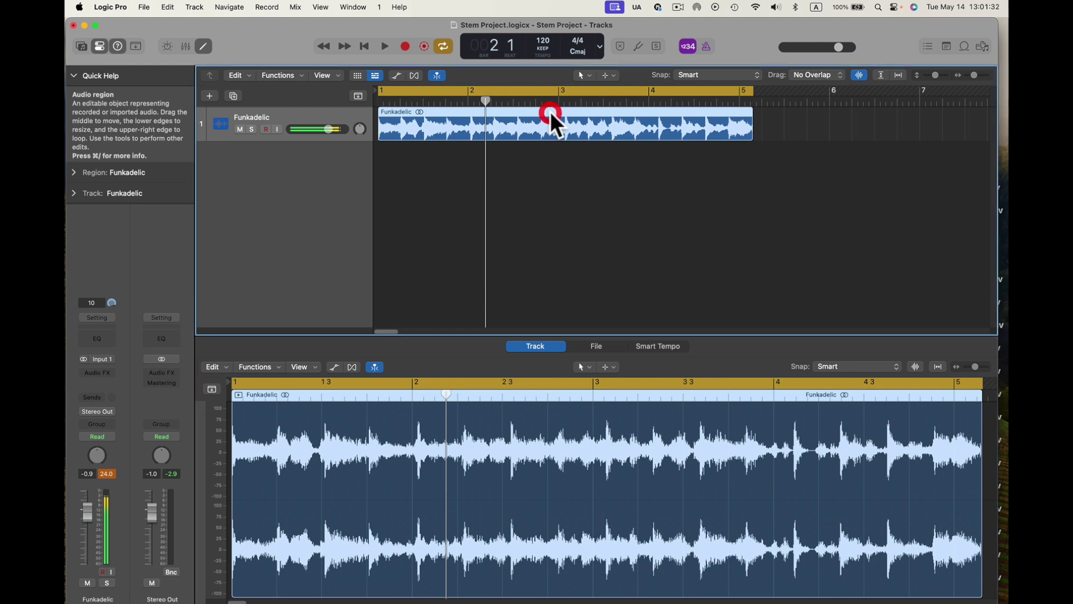
{"action": "left_click", "coordinate": [287, 74]}
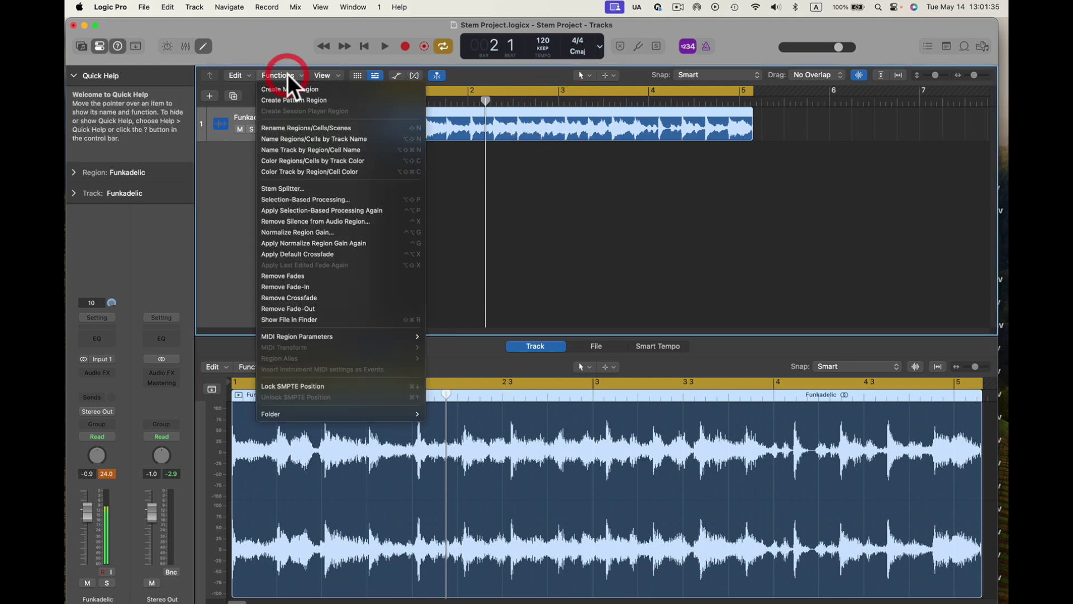
{"action": "left_click", "coordinate": [293, 190]}
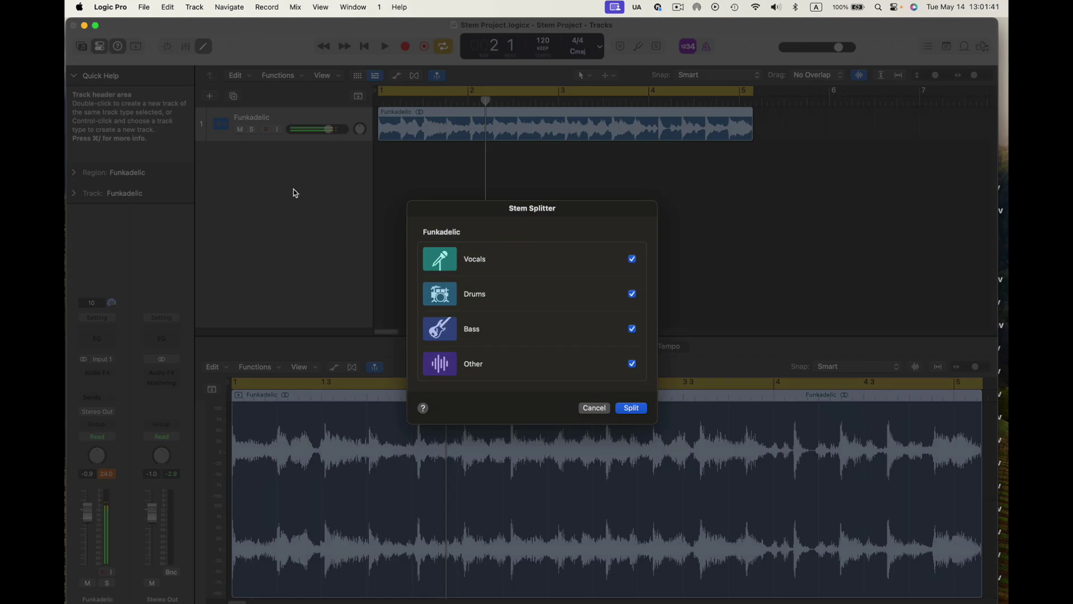
{"action": "left_click", "coordinate": [633, 259]}
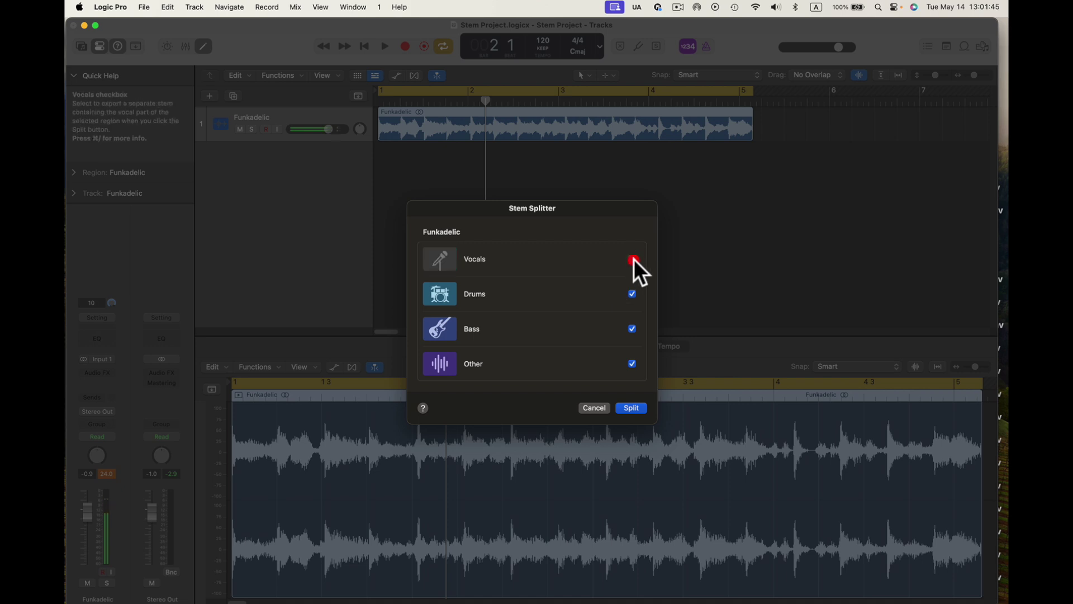
{"action": "left_click", "coordinate": [633, 259]}
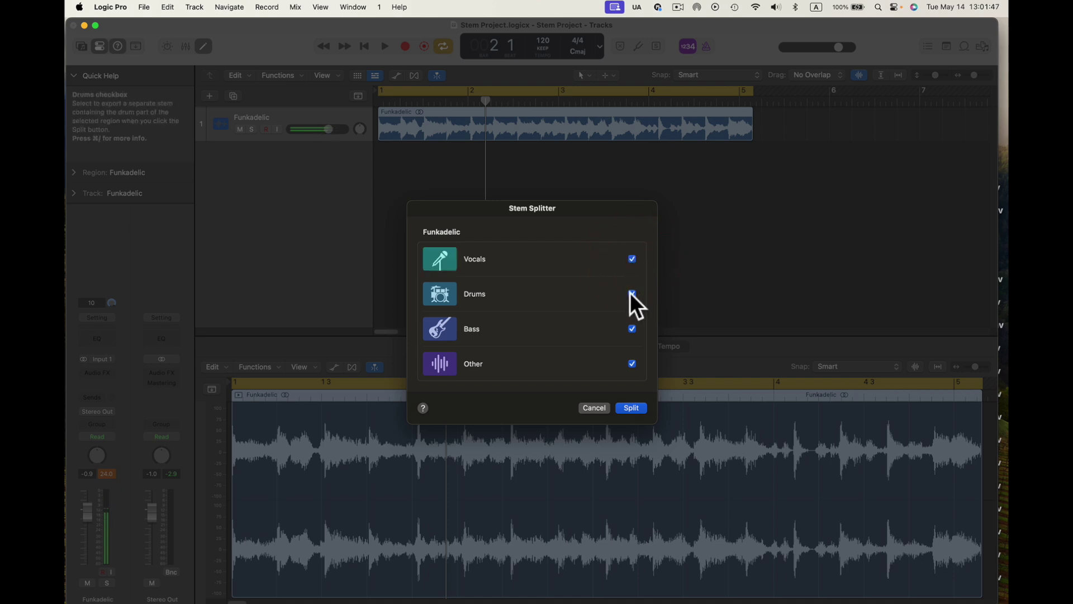
{"action": "left_click", "coordinate": [631, 293]}
{"action": "left_click", "coordinate": [630, 292]}
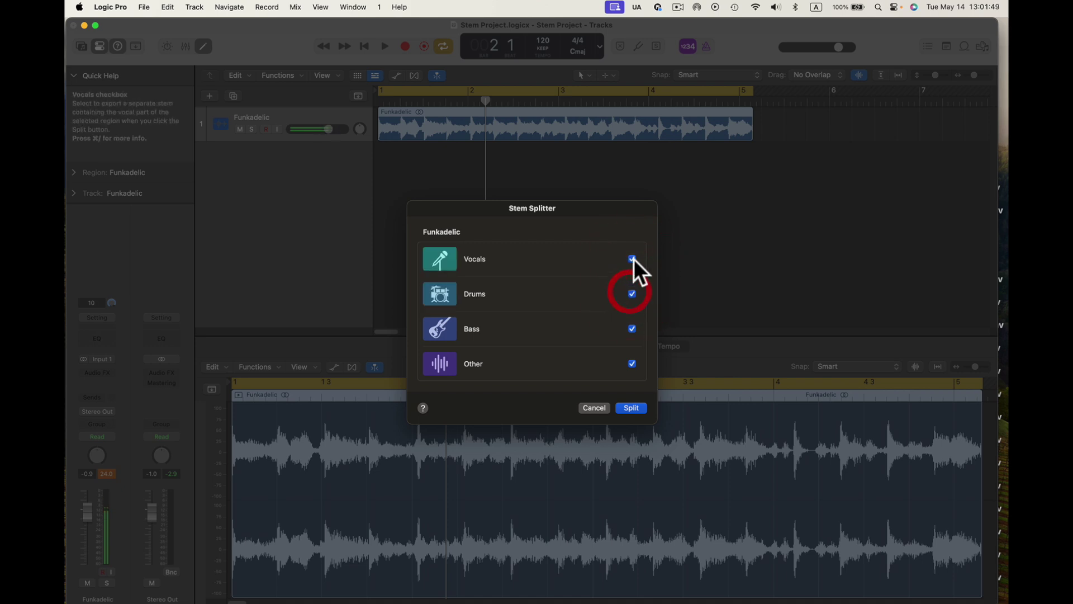
{"action": "left_click", "coordinate": [626, 405]}
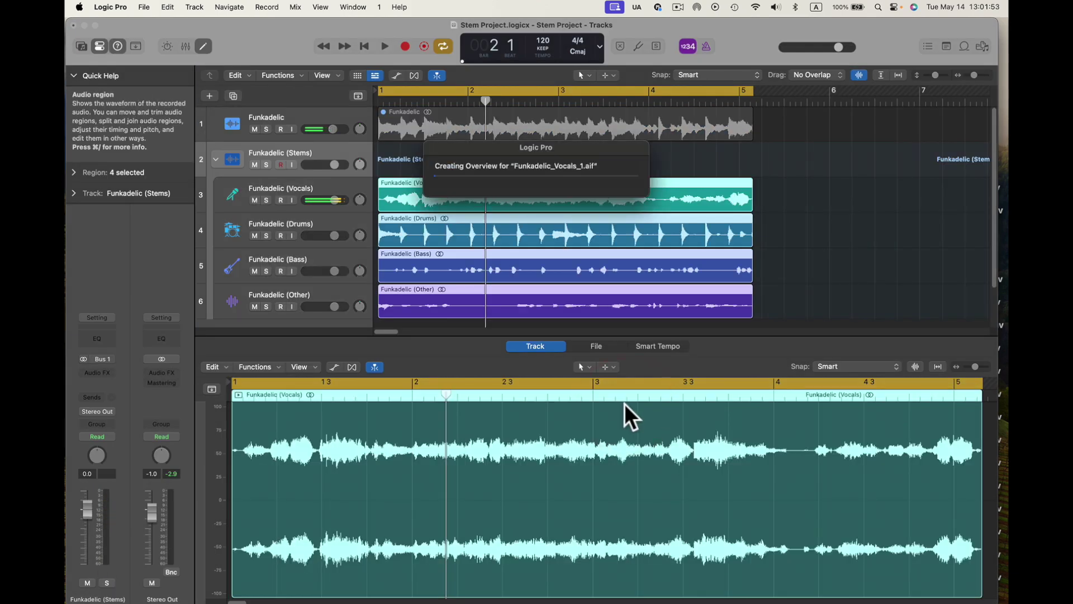
- Audition the stems, then mute Vocals, Bass and Other and play the Drums stem alone
{"action": "key", "text": "space"}
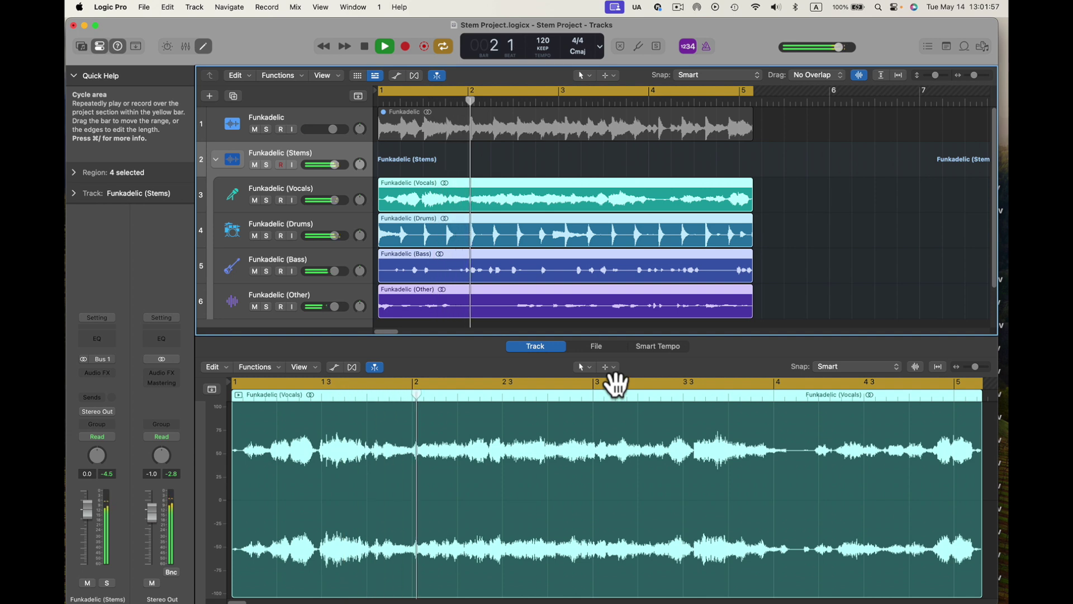
{"action": "key", "text": "space"}
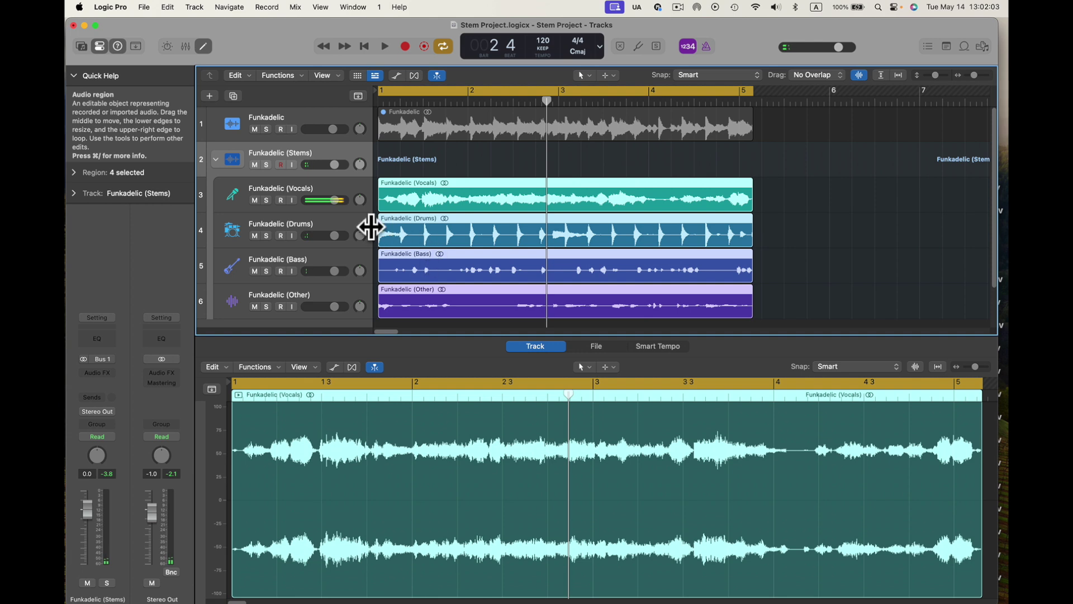
{"action": "left_click", "coordinate": [255, 200]}
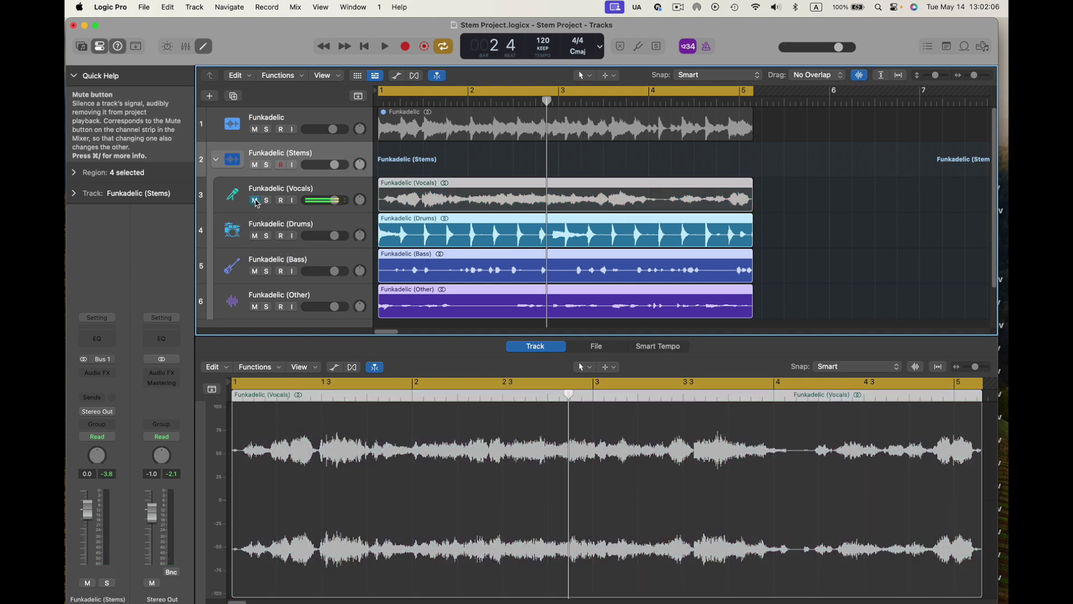
{"action": "left_click", "coordinate": [254, 271]}
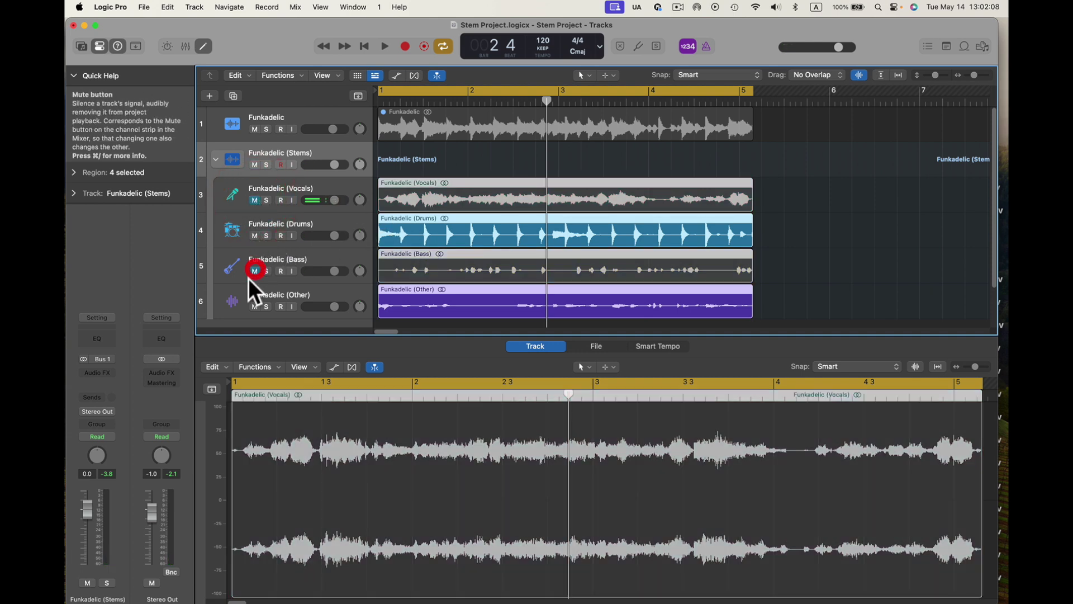
{"action": "left_click", "coordinate": [255, 306]}
{"action": "key", "text": "space"}
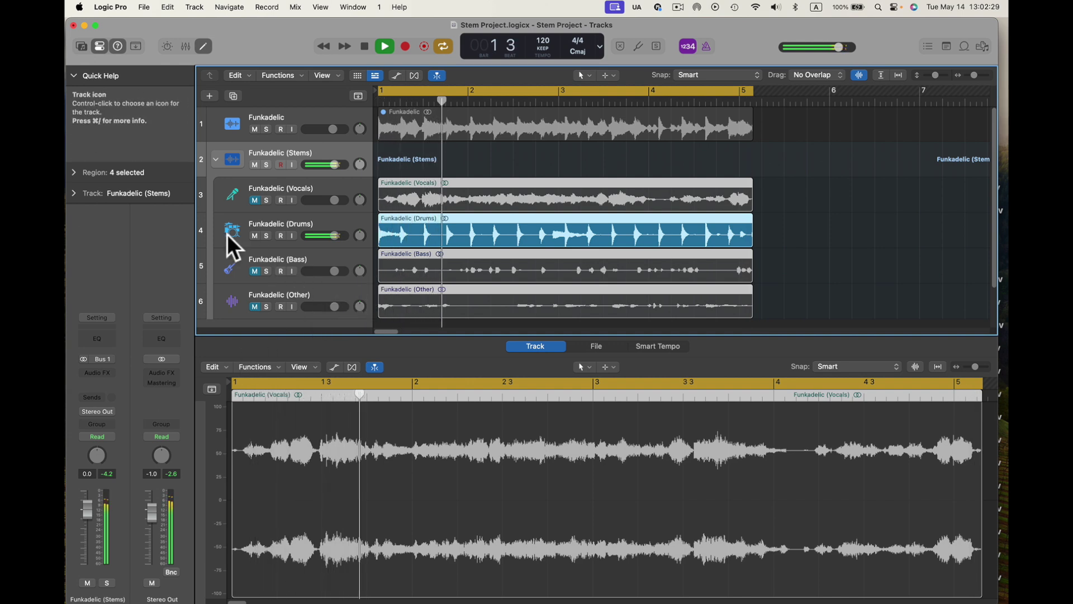
- Unmute Bass and mute Drums, then mute Bass and unmute Other, and stop playback
{"action": "left_click", "coordinate": [254, 271]}
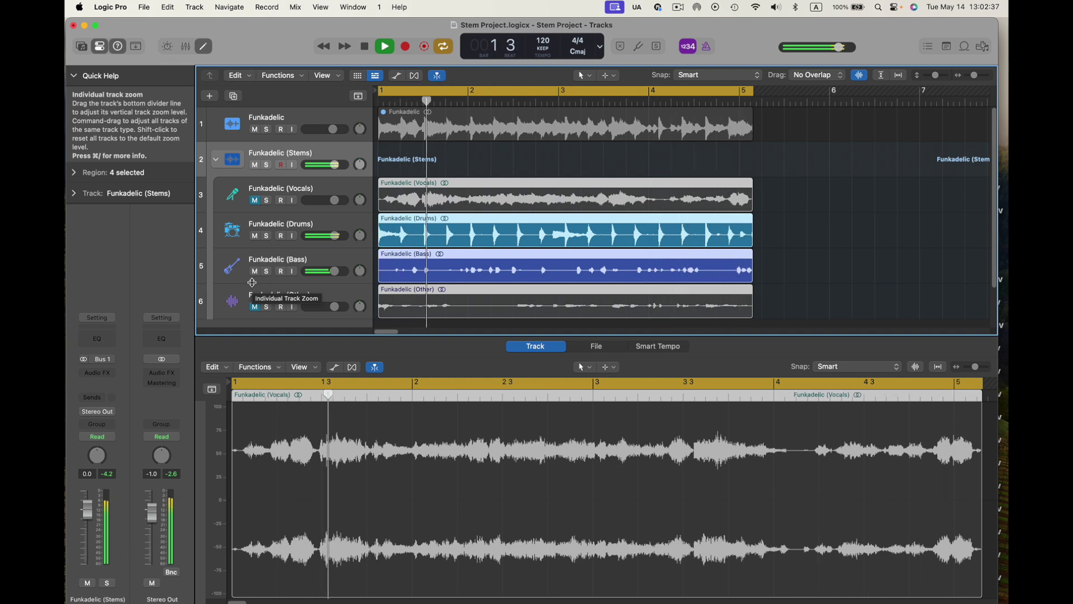
{"action": "left_click", "coordinate": [255, 236]}
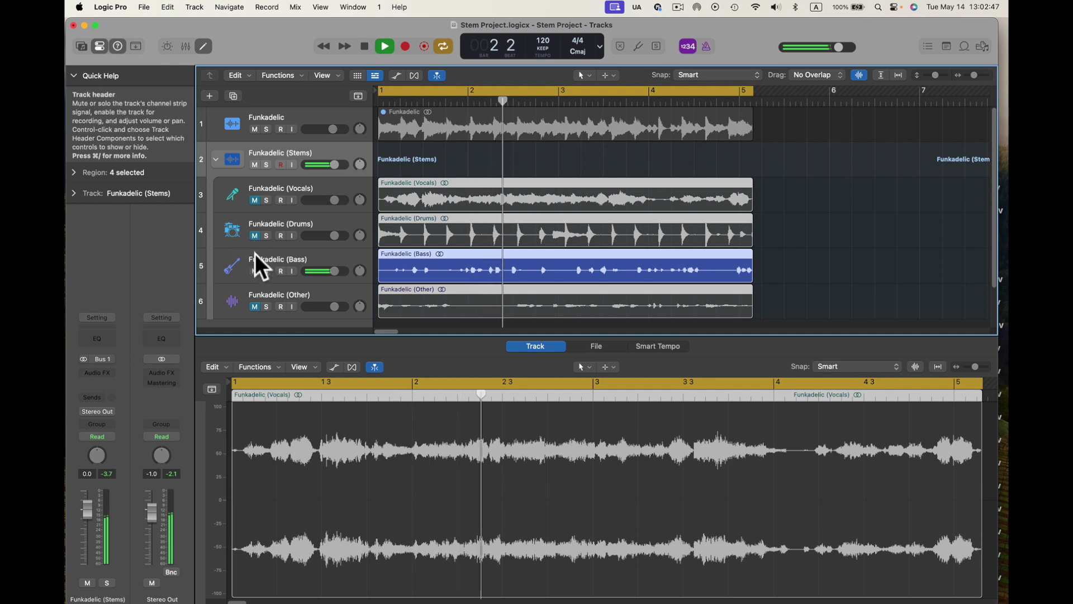
{"action": "left_click", "coordinate": [254, 271]}
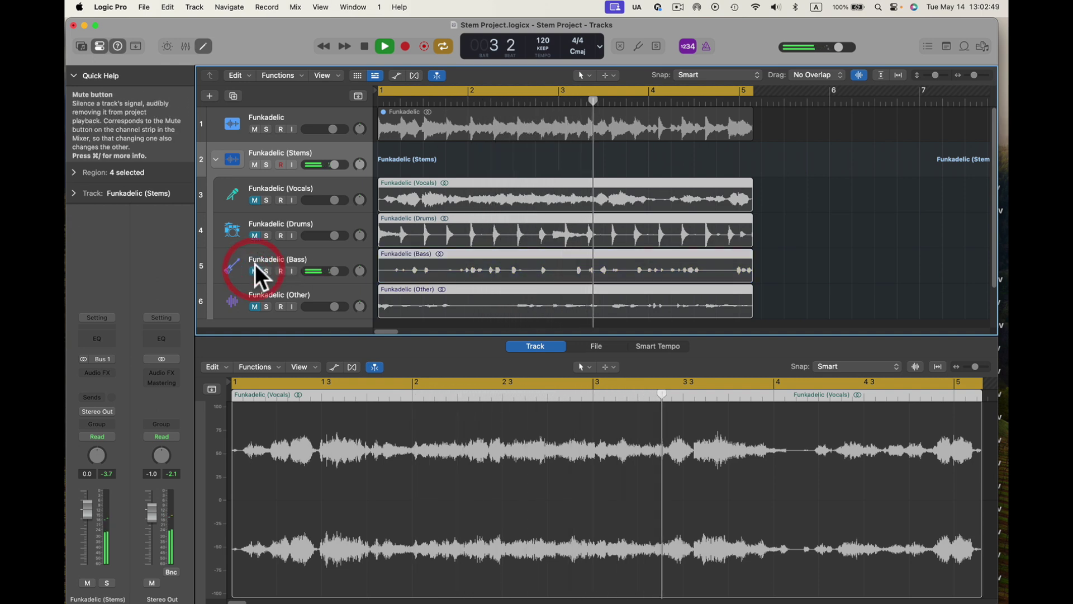
{"action": "left_click", "coordinate": [254, 304]}
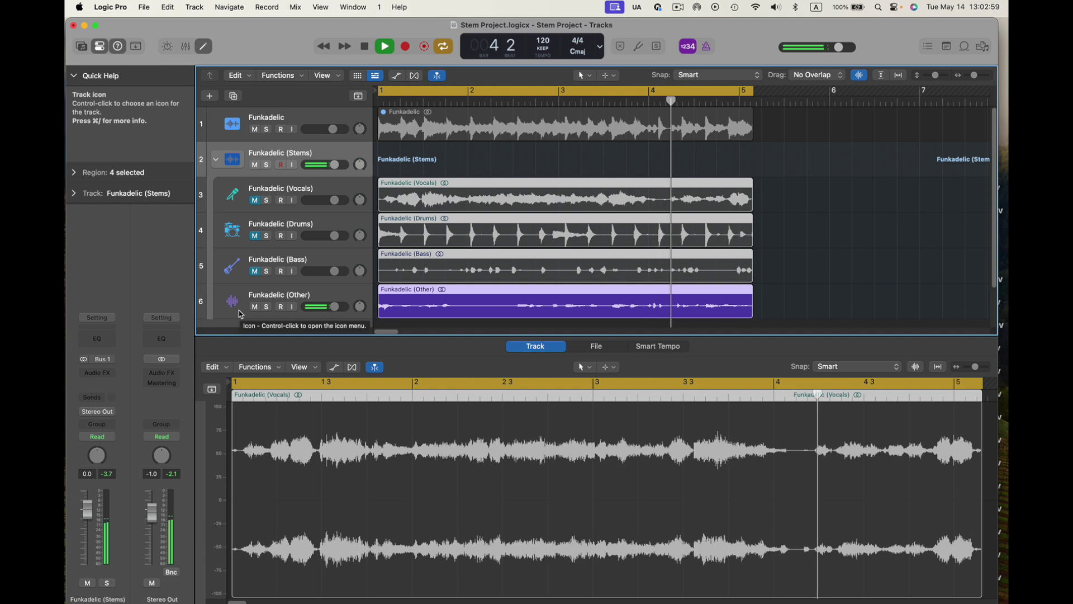
{"action": "key", "text": "space"}
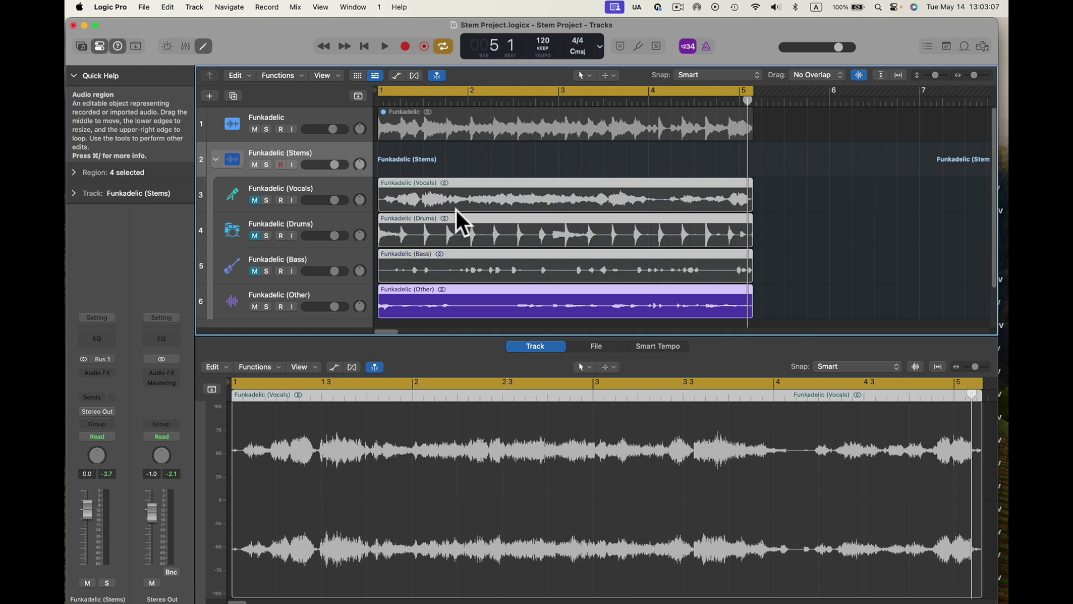
- Mute Other and unmute Vocals to play it briefly, then mute Vocals and stop playback
{"action": "left_click", "coordinate": [255, 306]}
{"action": "left_click", "coordinate": [256, 200]}
{"action": "key", "text": "space"}
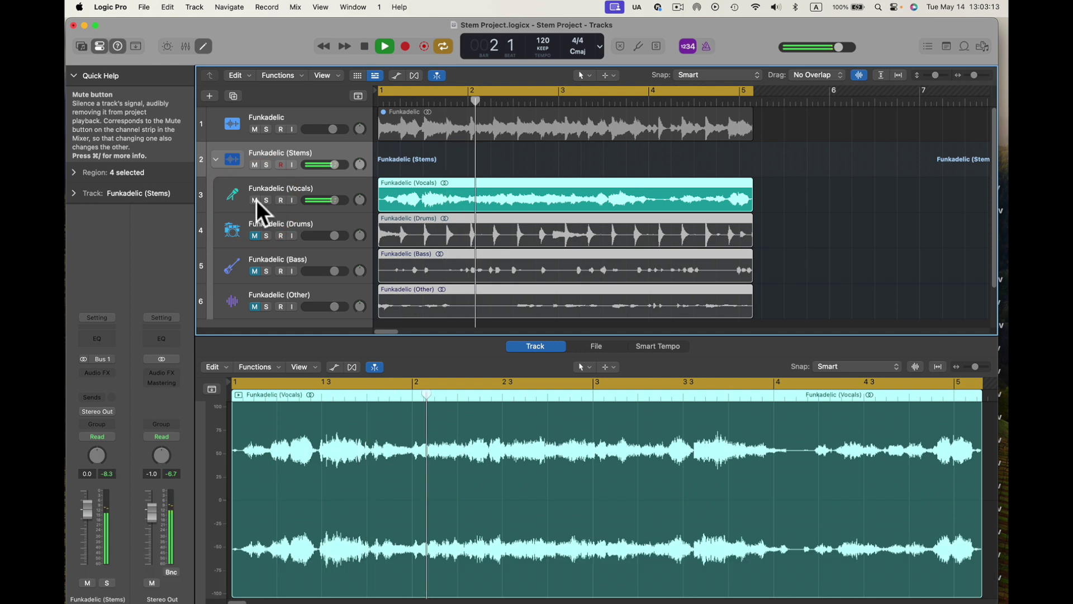
{"action": "left_click", "coordinate": [255, 200]}
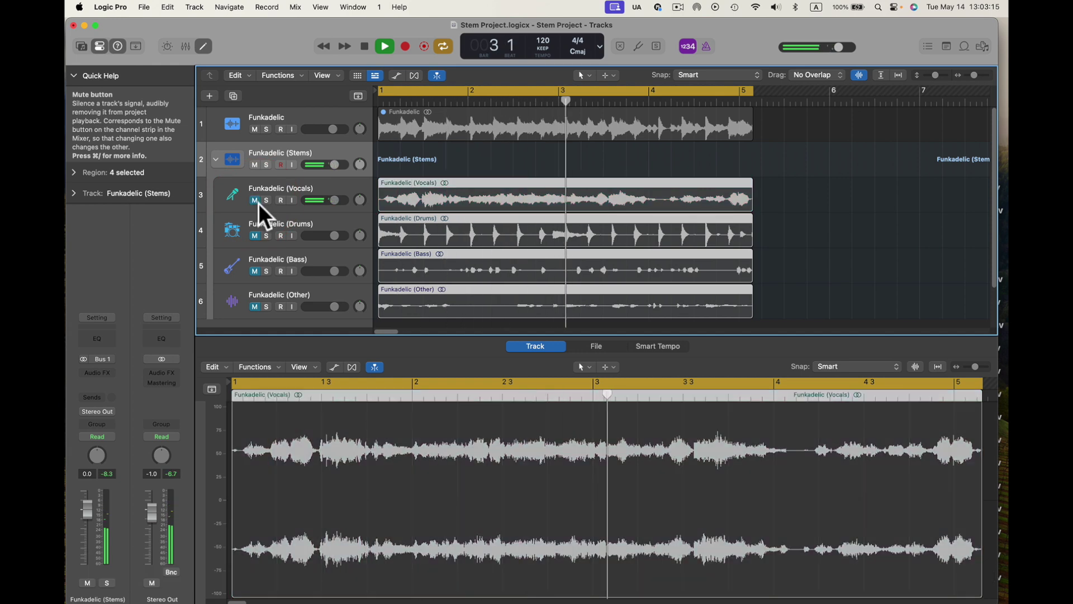
{"action": "key", "text": "space"}
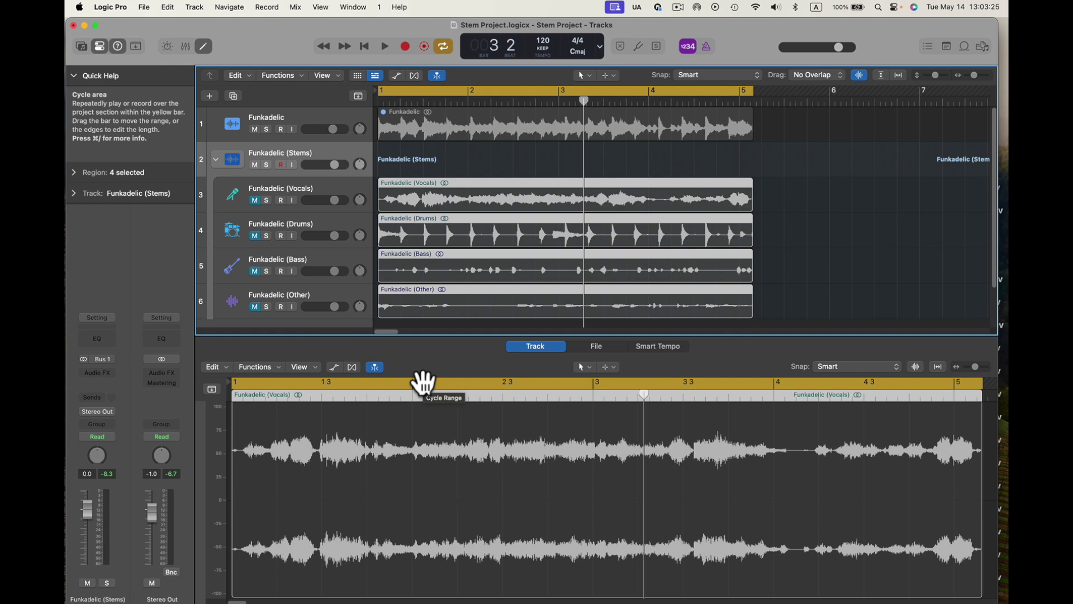
- Show the mixer, unmute the drums and bass stem channels, and raise the Funkadelic (Stems) fader
{"action": "key", "text": "x"}
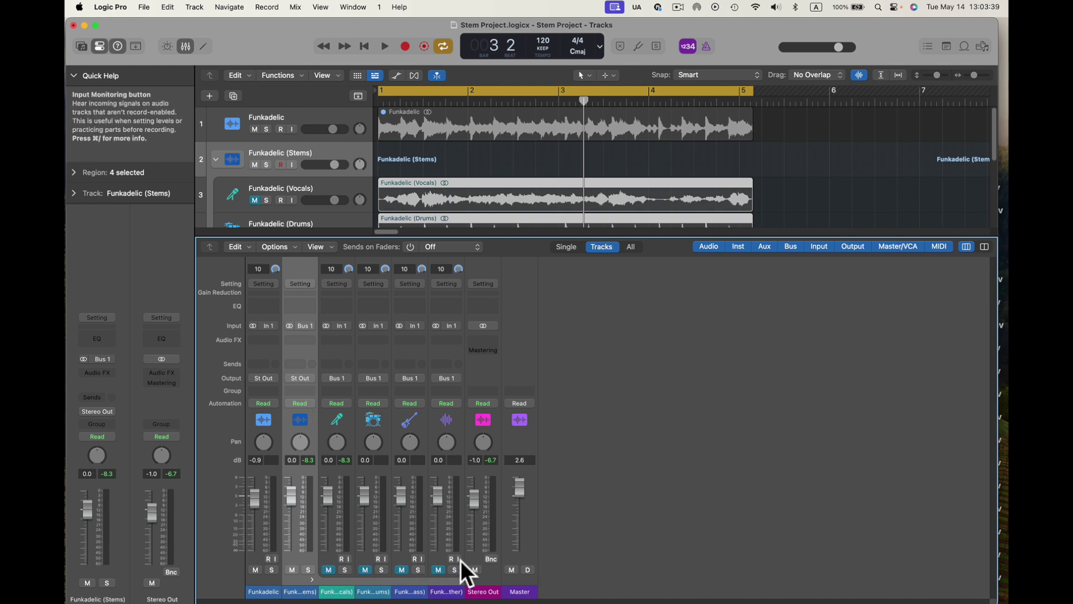
{"action": "key", "text": "space"}
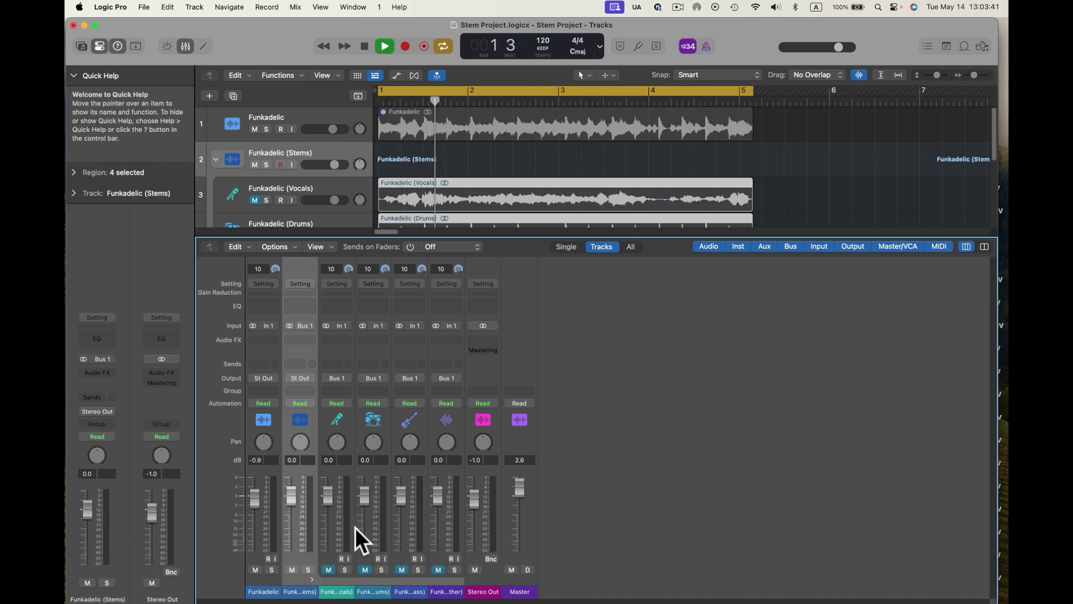
{"action": "left_click", "coordinate": [365, 569]}
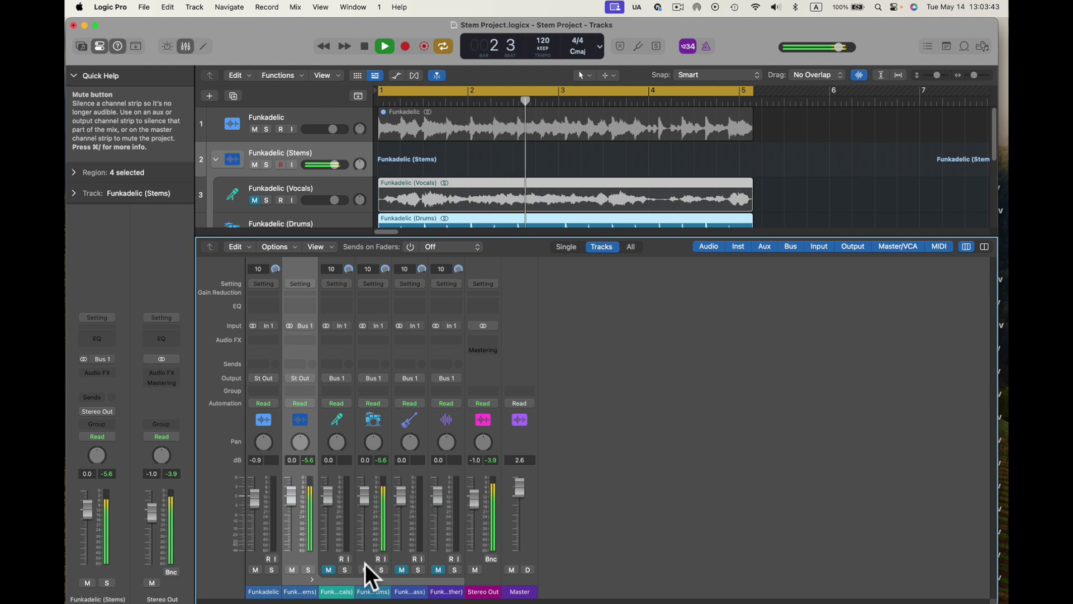
{"action": "left_click", "coordinate": [400, 570]}
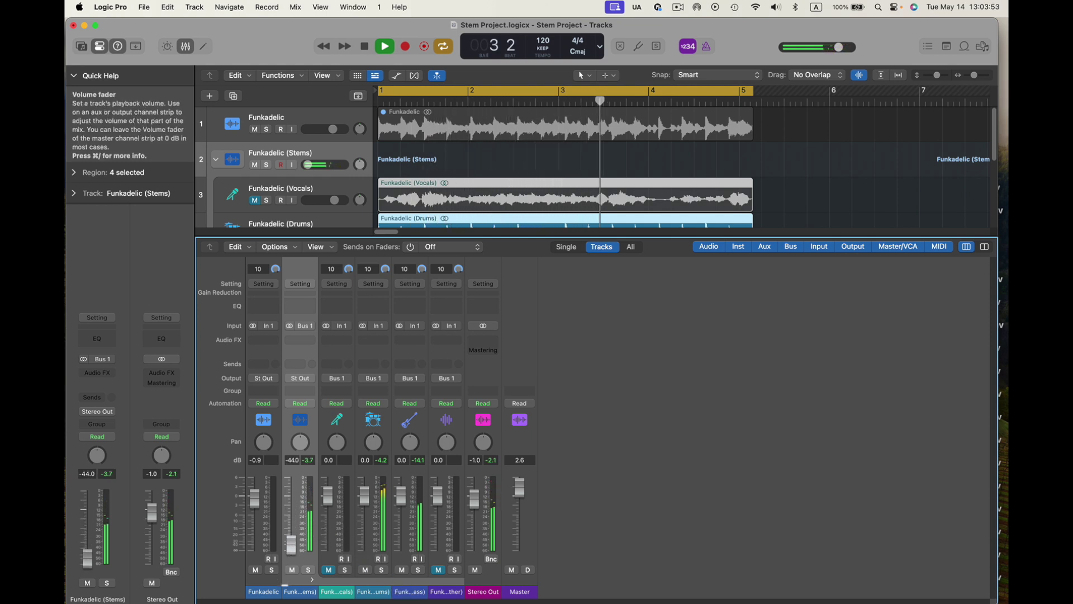
{"action": "left_click_drag", "start_coordinate": [291, 540], "coordinate": [291, 512]}
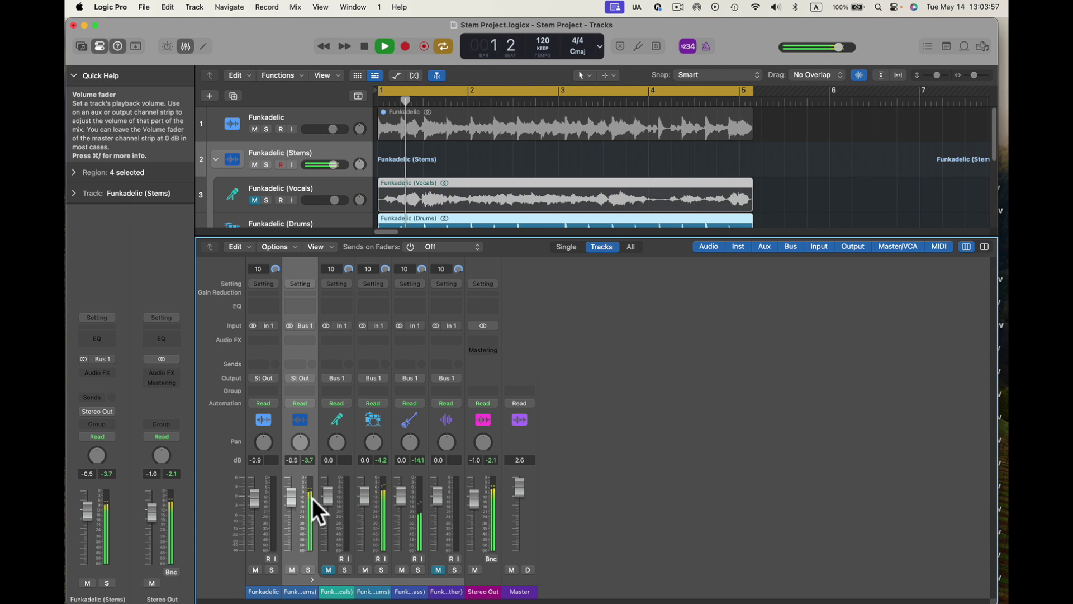
{"action": "key", "text": "space"}
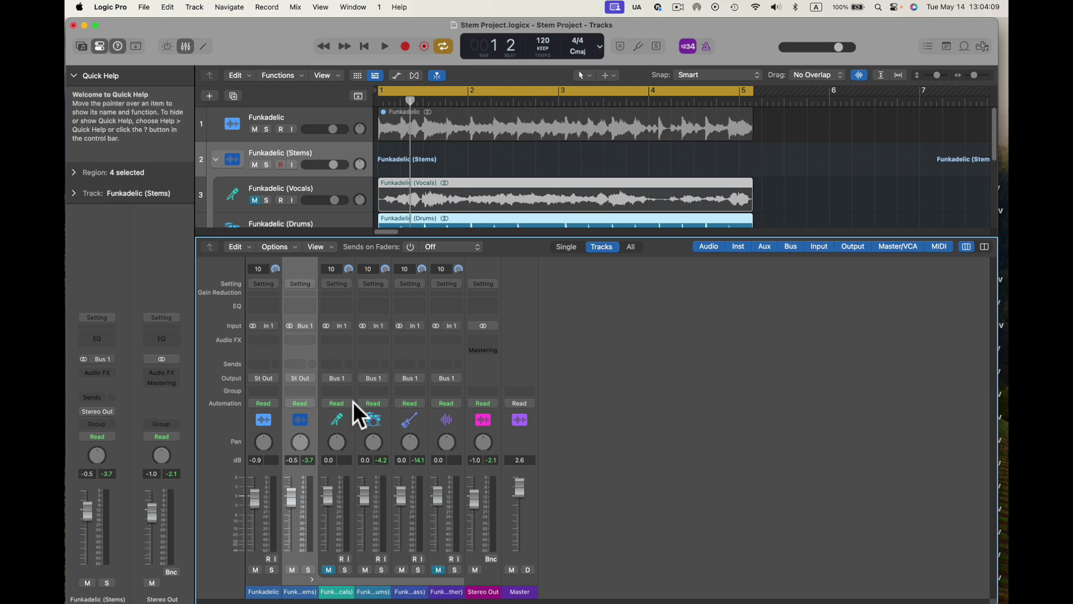
- Unmute the other stem channel, lower the bass stem fader, and play from bar 8
{"action": "key", "text": "space"}
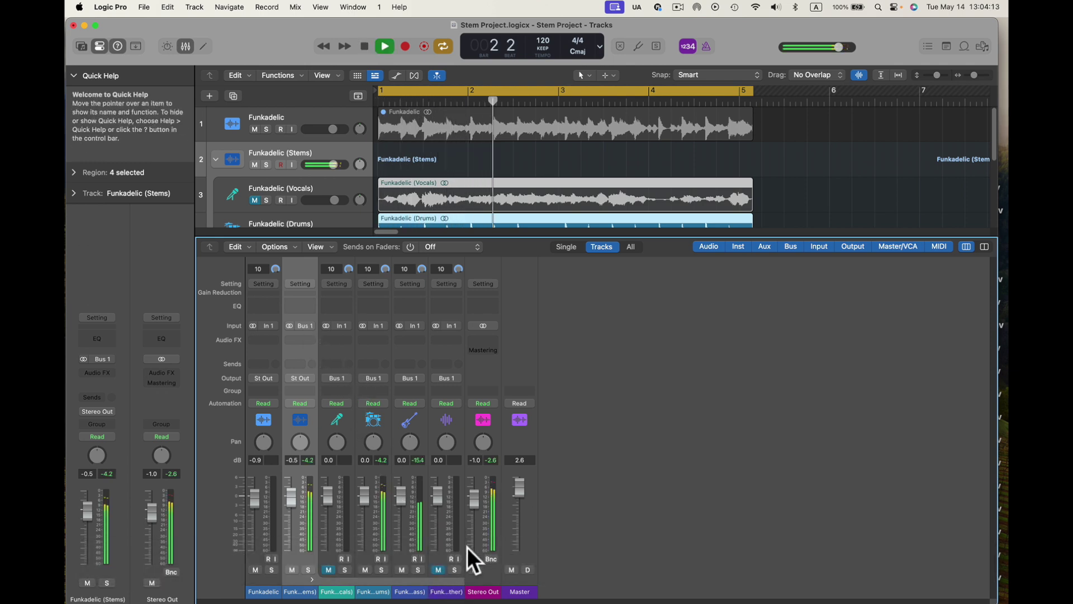
{"action": "left_click", "coordinate": [438, 569]}
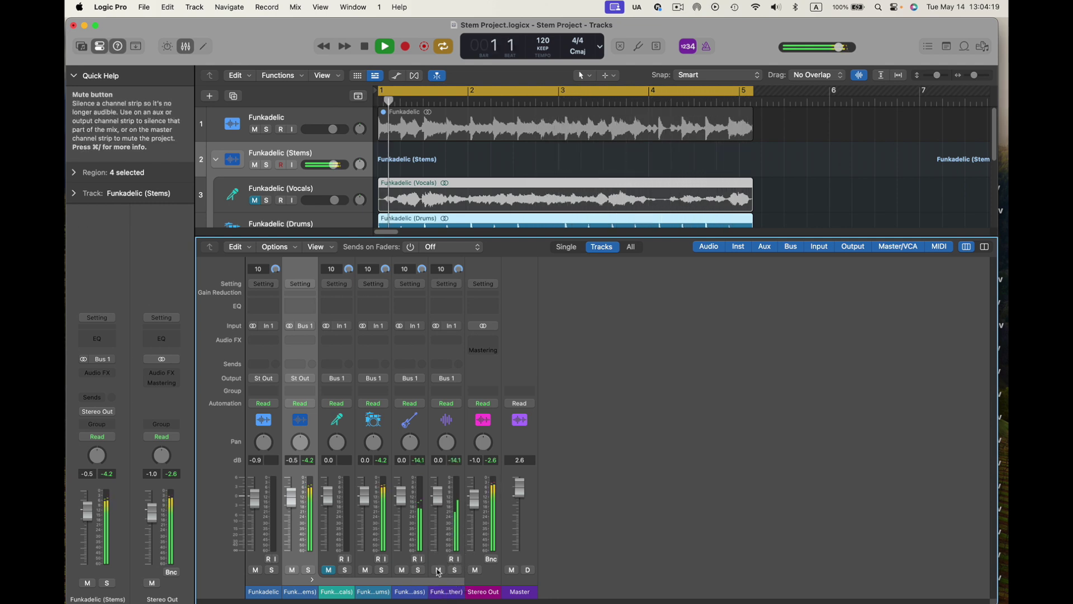
{"action": "left_click_drag", "start_coordinate": [401, 494], "coordinate": [439, 503]}
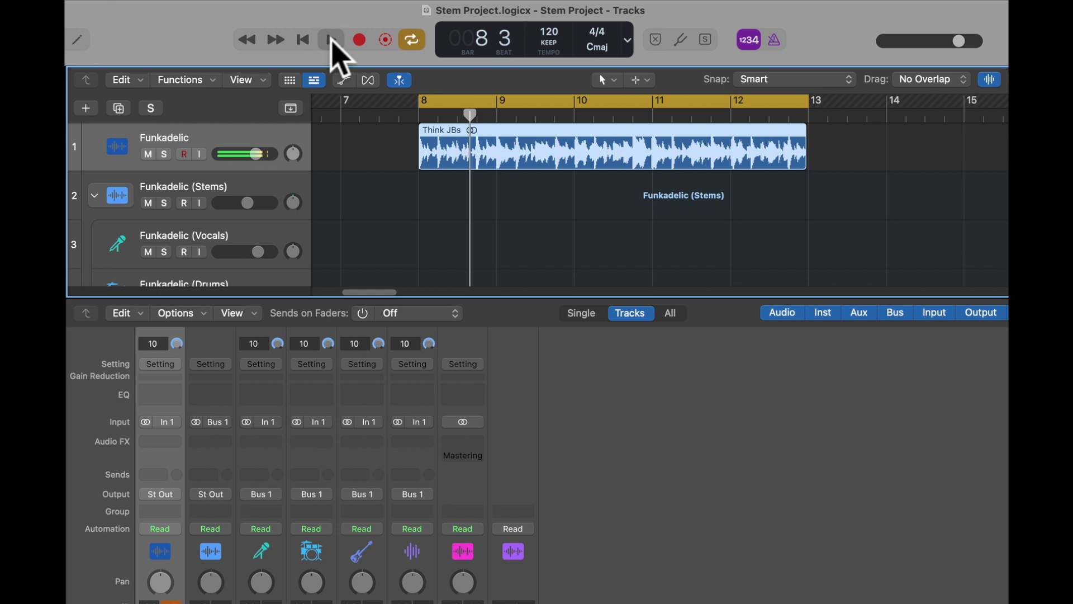
{"action": "left_click", "coordinate": [332, 42]}
{"action": "left_click", "coordinate": [334, 42]}
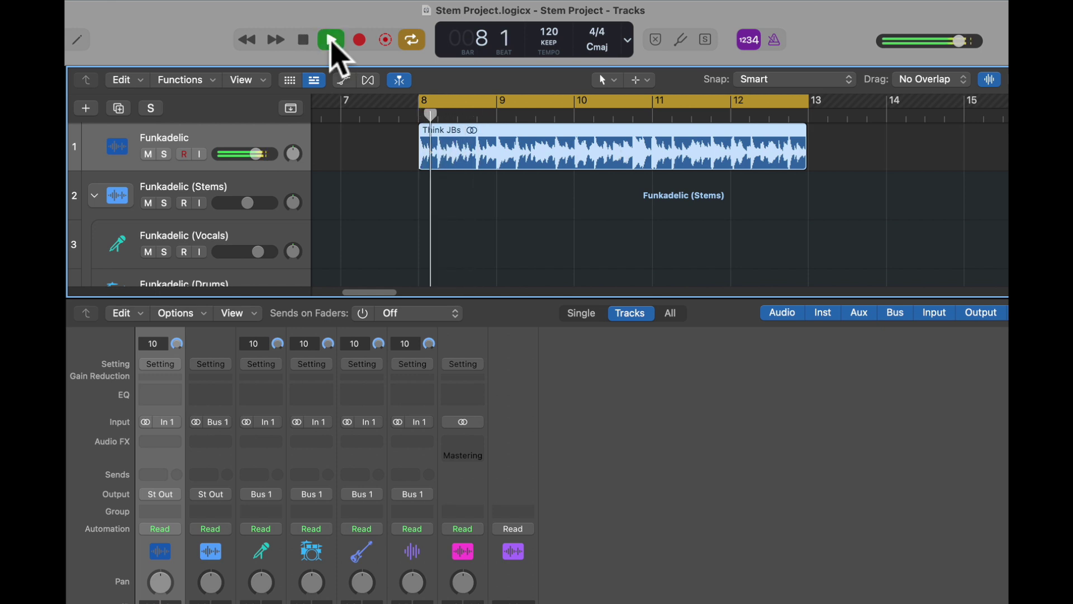
{"action": "left_click", "coordinate": [306, 43]}
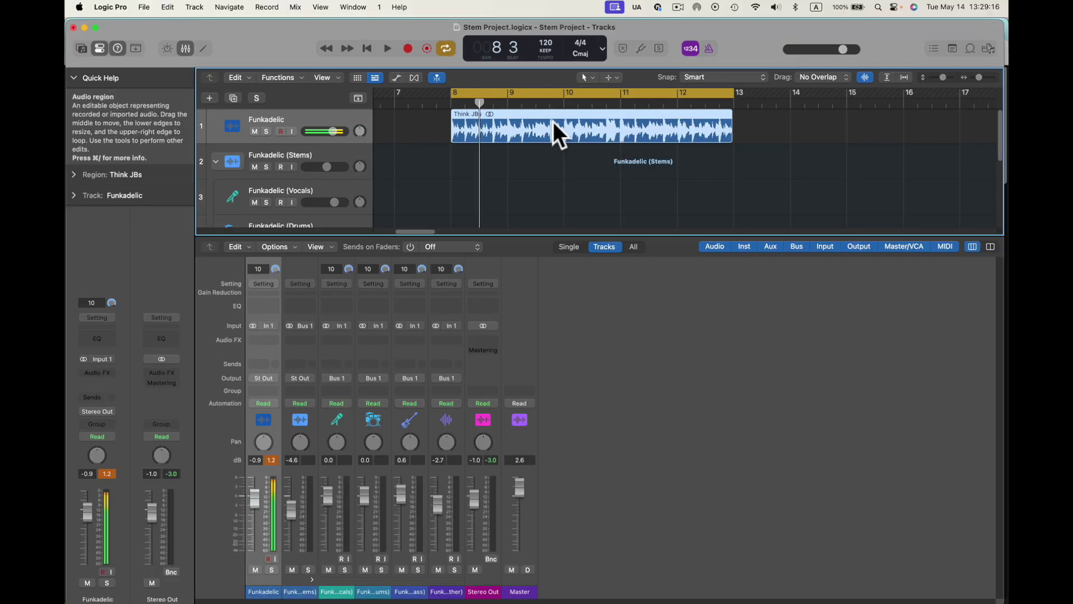
{"action": "right_click", "coordinate": [553, 122]}
- Stem-split the Think JBs region into Vocals, Drums, Bass and Other, then enlarge the tracks area
{"action": "left_click", "coordinate": [539, 121]}
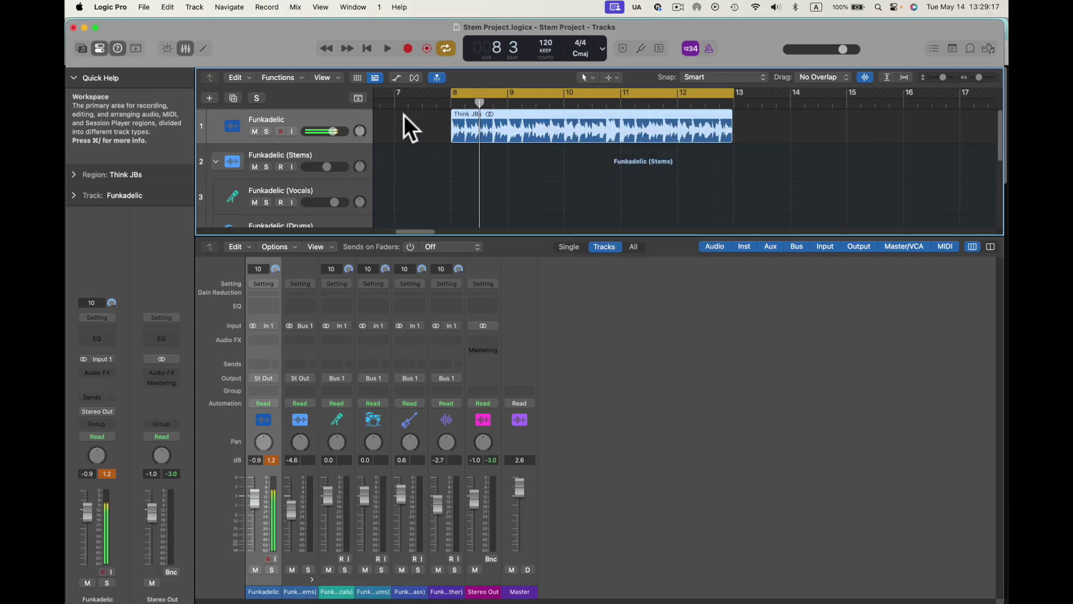
{"action": "left_click", "coordinate": [284, 78]}
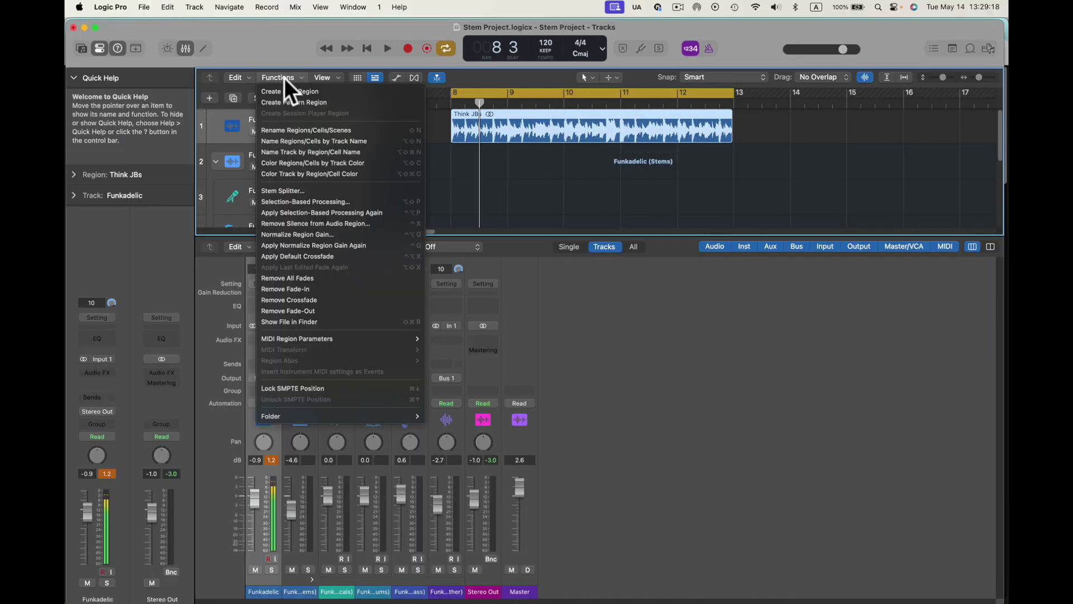
{"action": "left_click", "coordinate": [297, 190]}
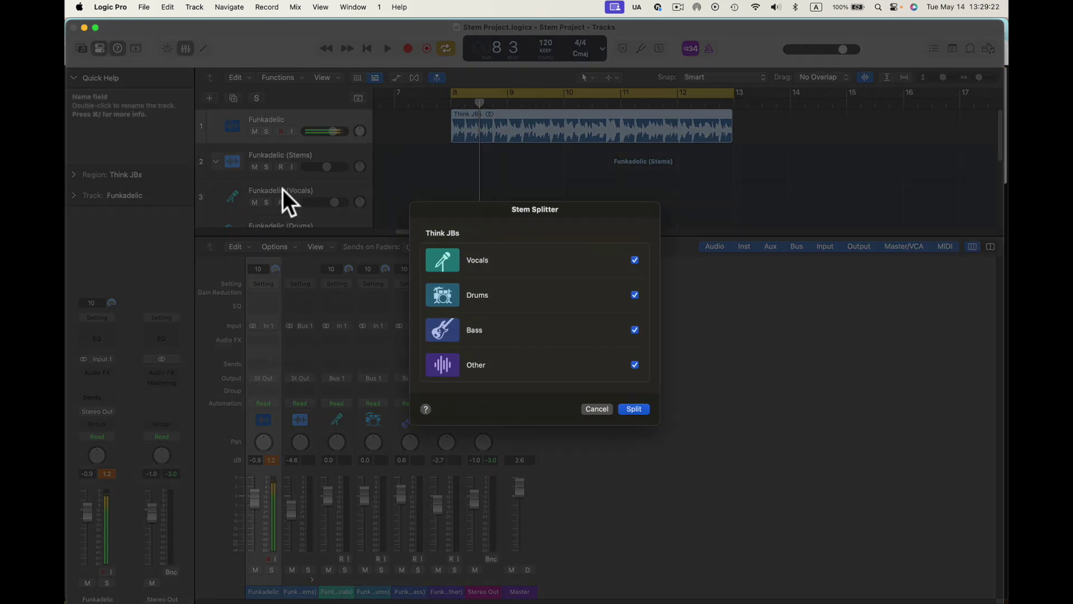
{"action": "left_click", "coordinate": [639, 408]}
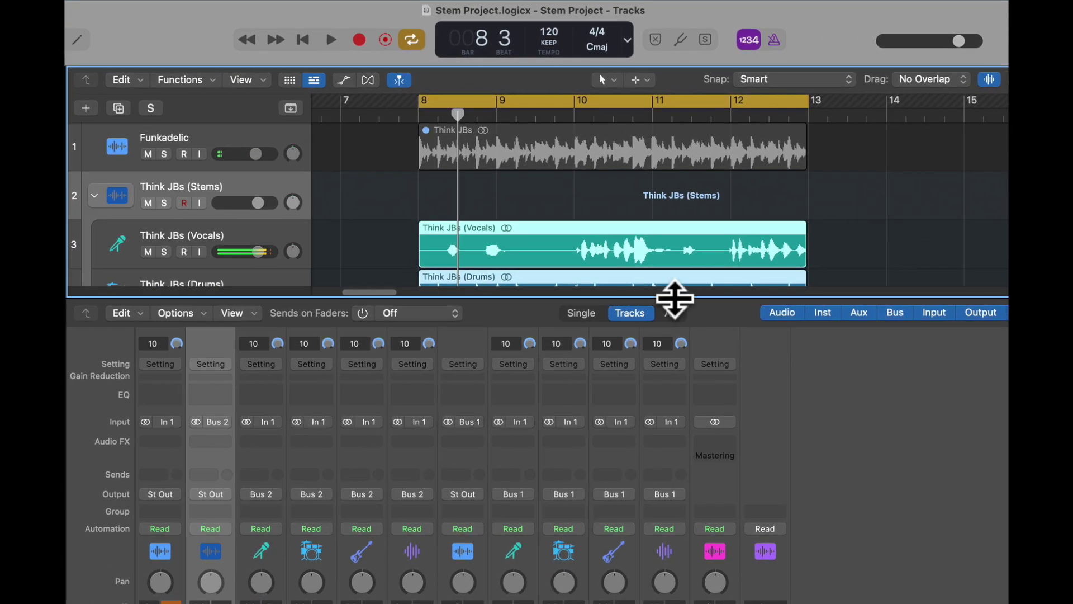
{"action": "left_click_drag", "start_coordinate": [641, 238], "coordinate": [660, 386]}
- Enlarge the tracks area further and play the soloed Think JBs (Drums) stem
{"action": "left_click_drag", "start_coordinate": [701, 497], "coordinate": [700, 502]}
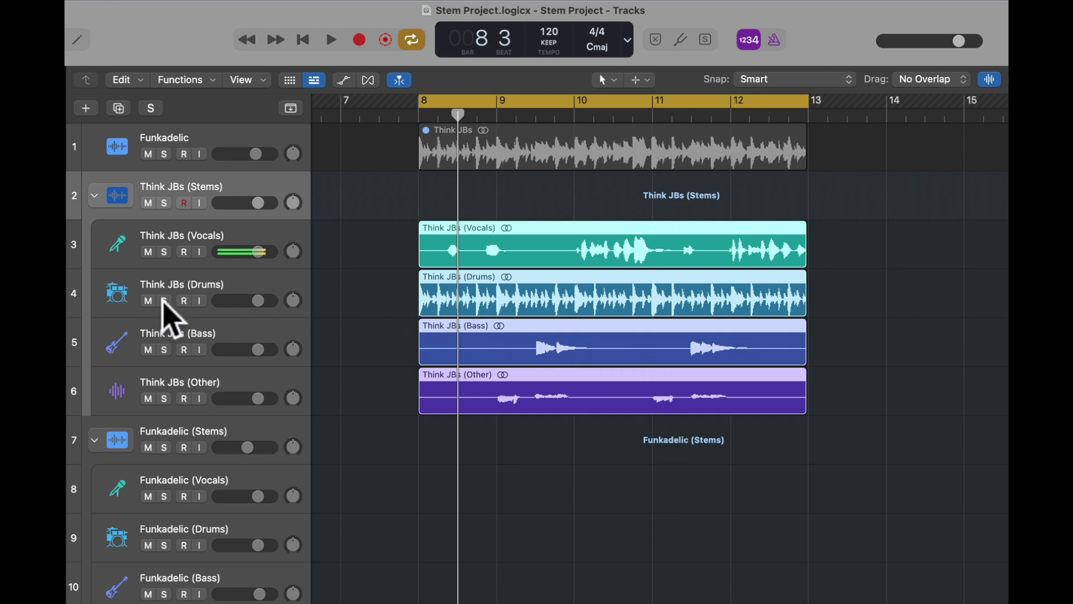
{"action": "left_click", "coordinate": [163, 301]}
{"action": "key", "text": "space"}
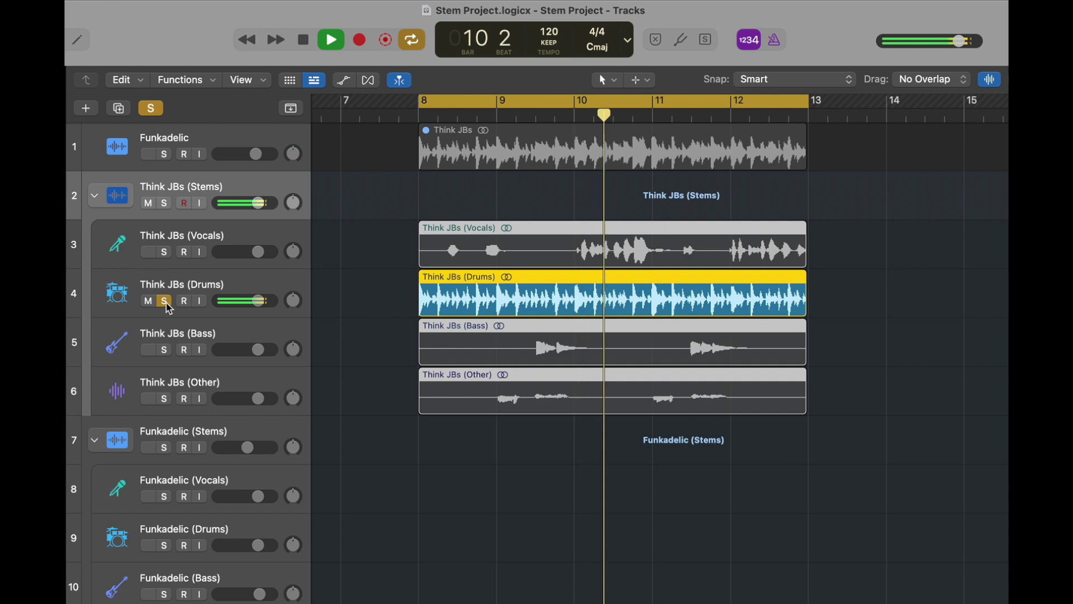
{"action": "key", "text": "space"}
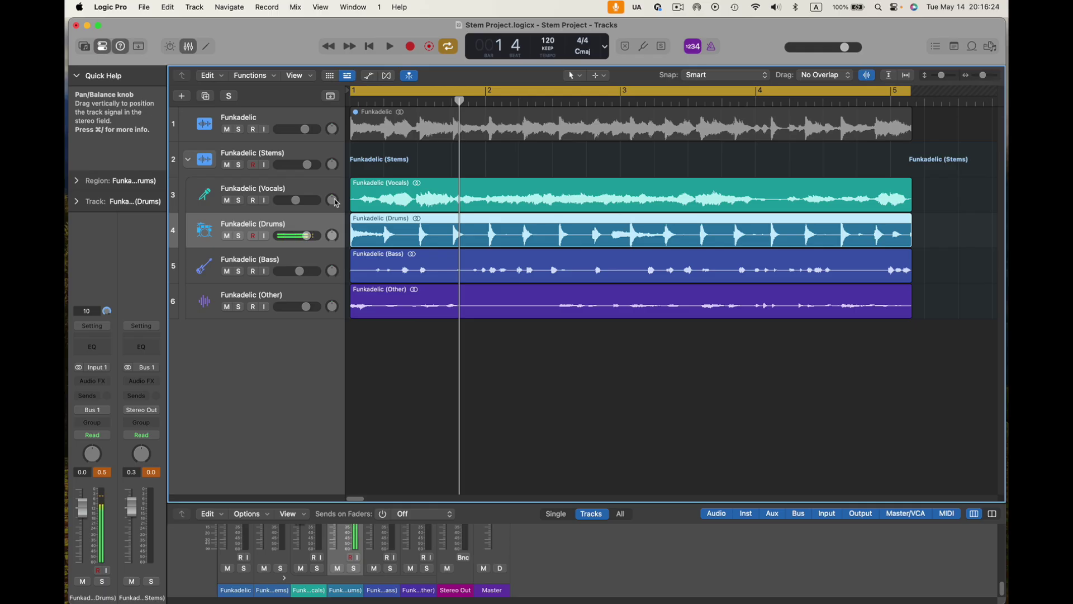
- Pull the Funkadelic (Vocals) volume fully down and open the Drums region in the audio editor
{"action": "key", "text": "space"}
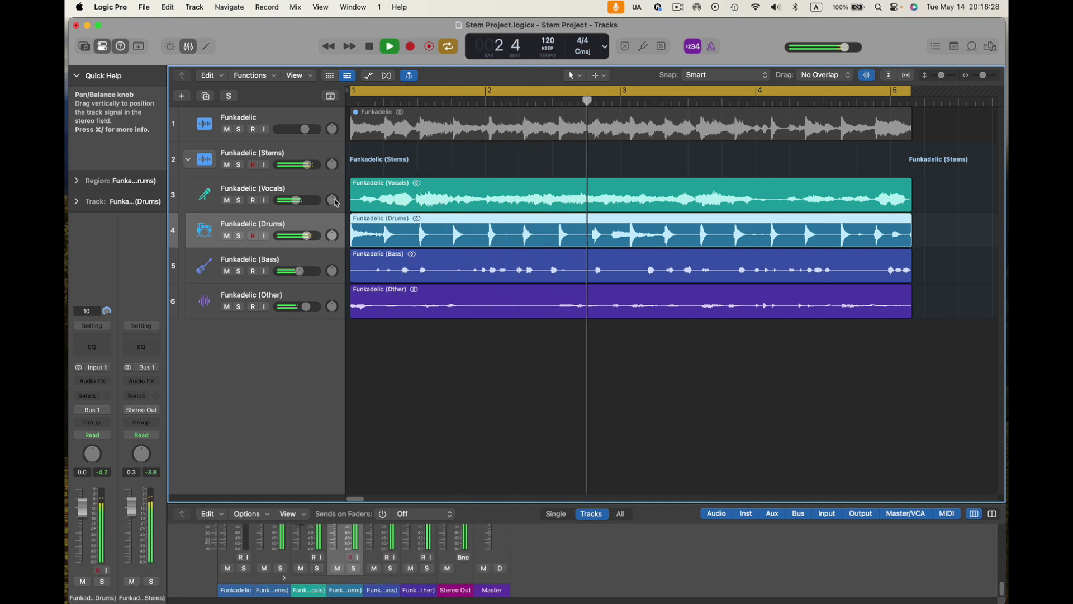
{"action": "key", "text": "space"}
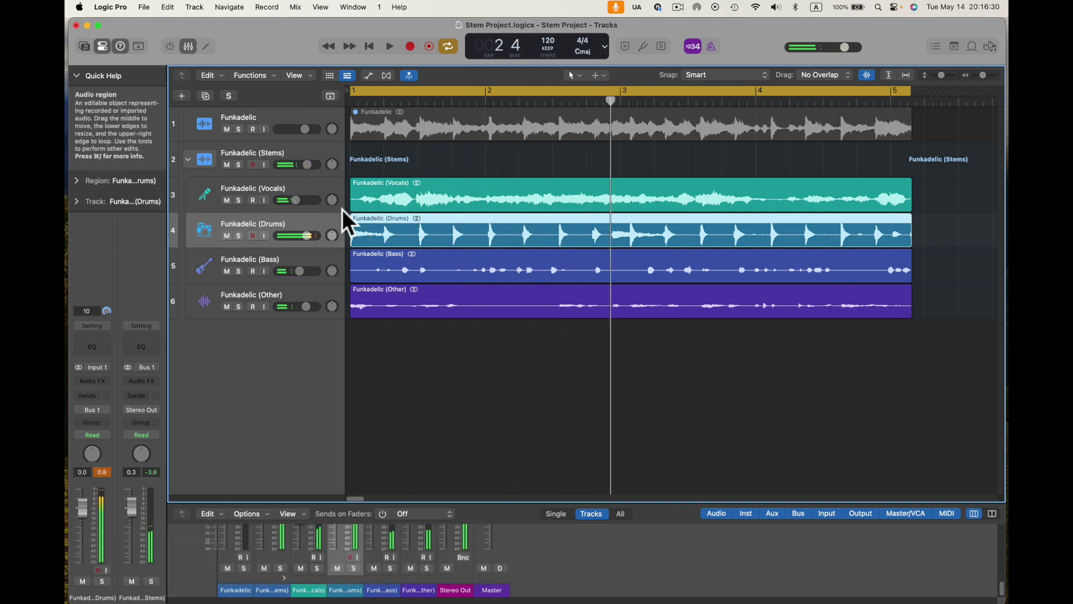
{"action": "mouse_move", "coordinate": [296, 199]}
{"action": "left_click_drag", "start_coordinate": [295, 199], "coordinate": [280, 200]}
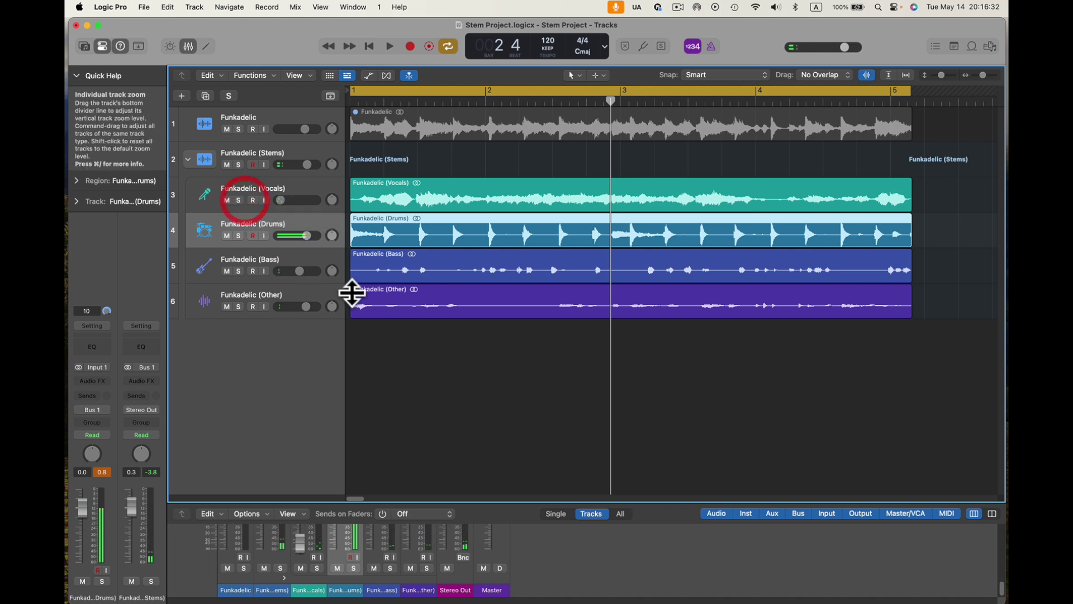
{"action": "double_click", "coordinate": [439, 235]}
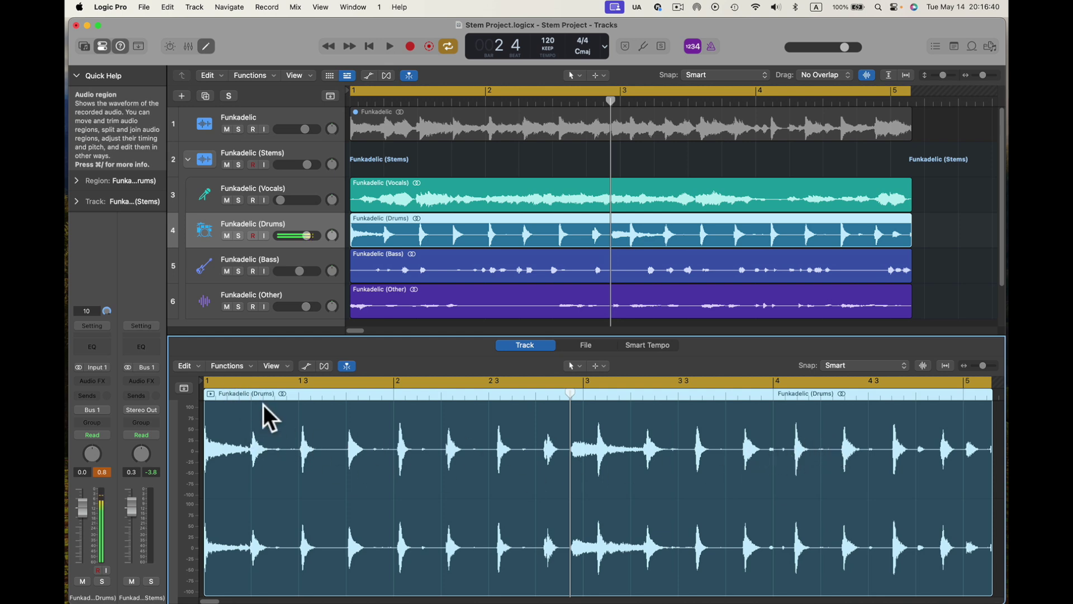
- Normalize the Funkadelic (Drums) region gain to a -1.0 dB peak, play it, and enlarge the mixer
{"action": "left_click", "coordinate": [249, 365]}
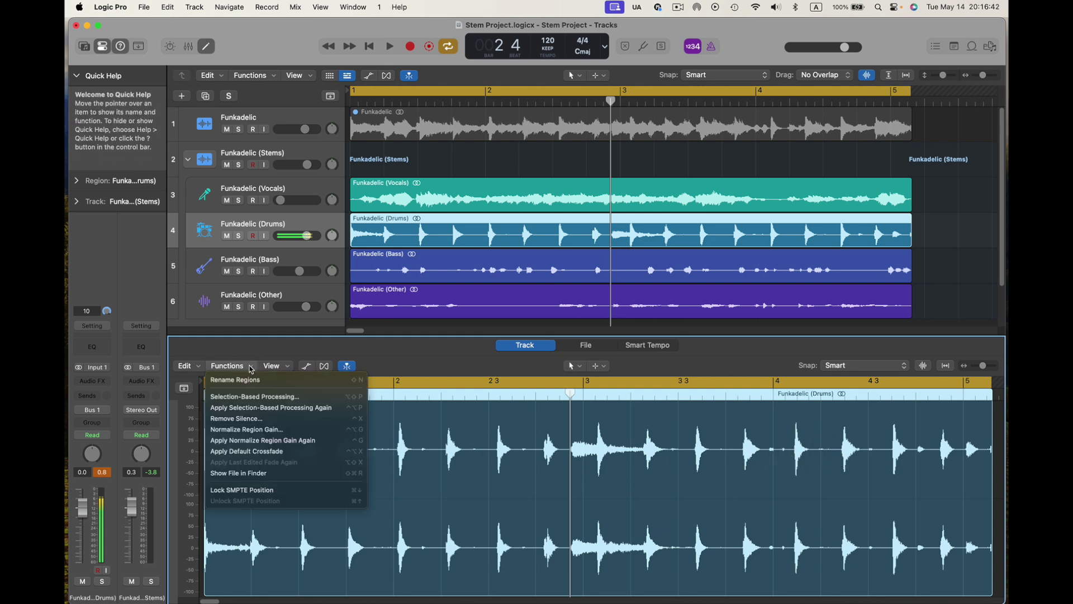
{"action": "left_click", "coordinate": [271, 432]}
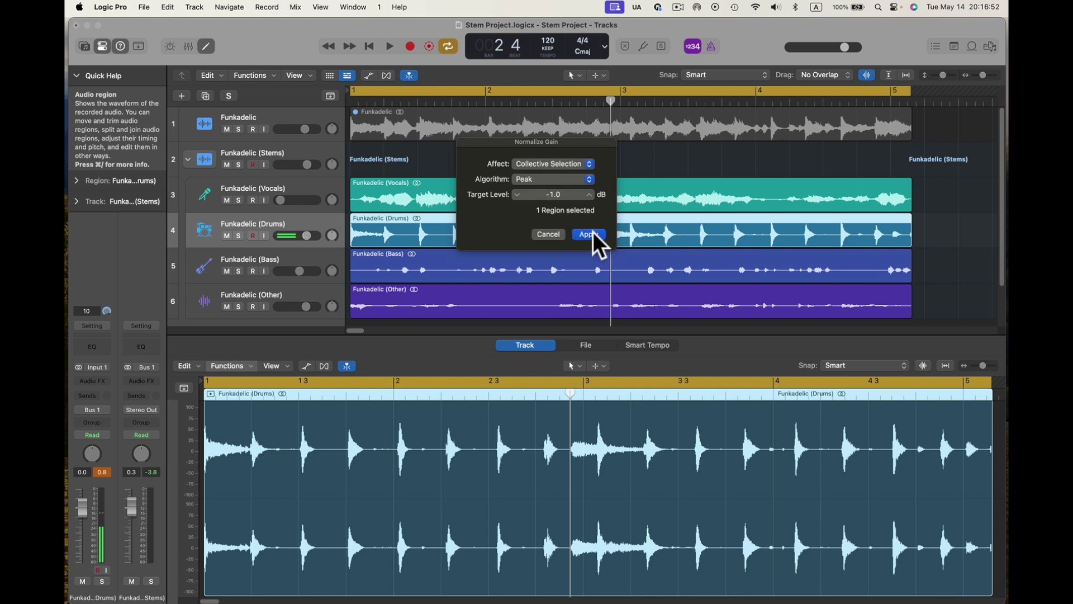
{"action": "left_click", "coordinate": [592, 233]}
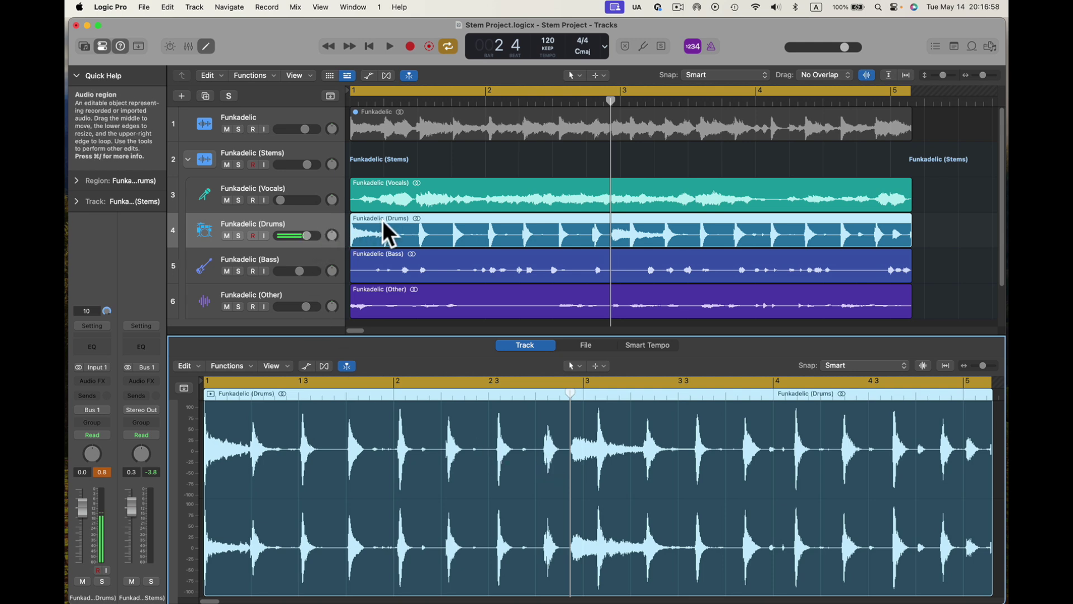
{"action": "key", "text": "space"}
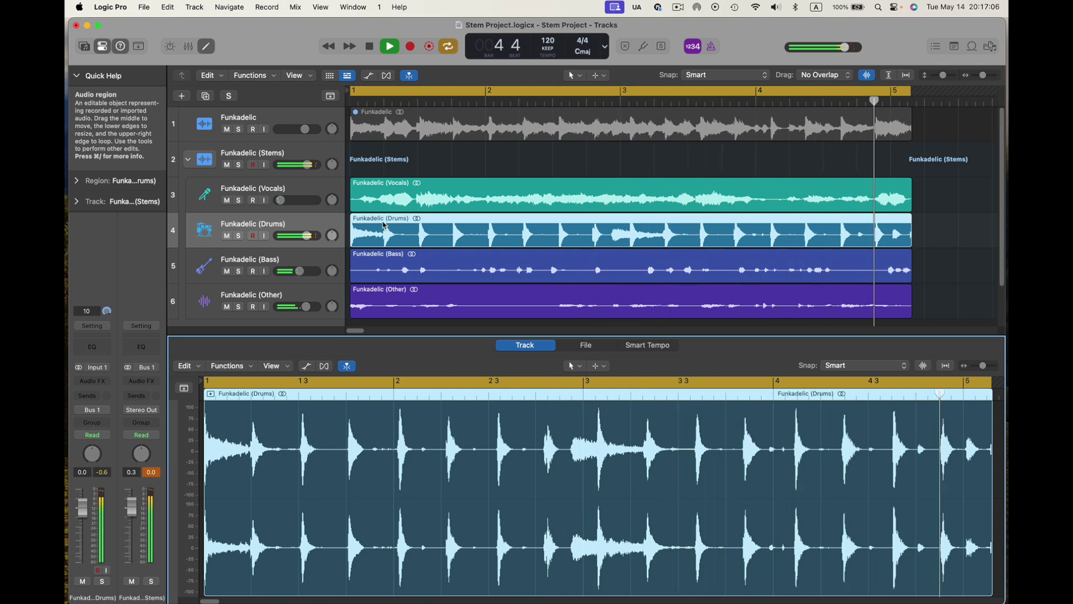
{"action": "key", "text": "space"}
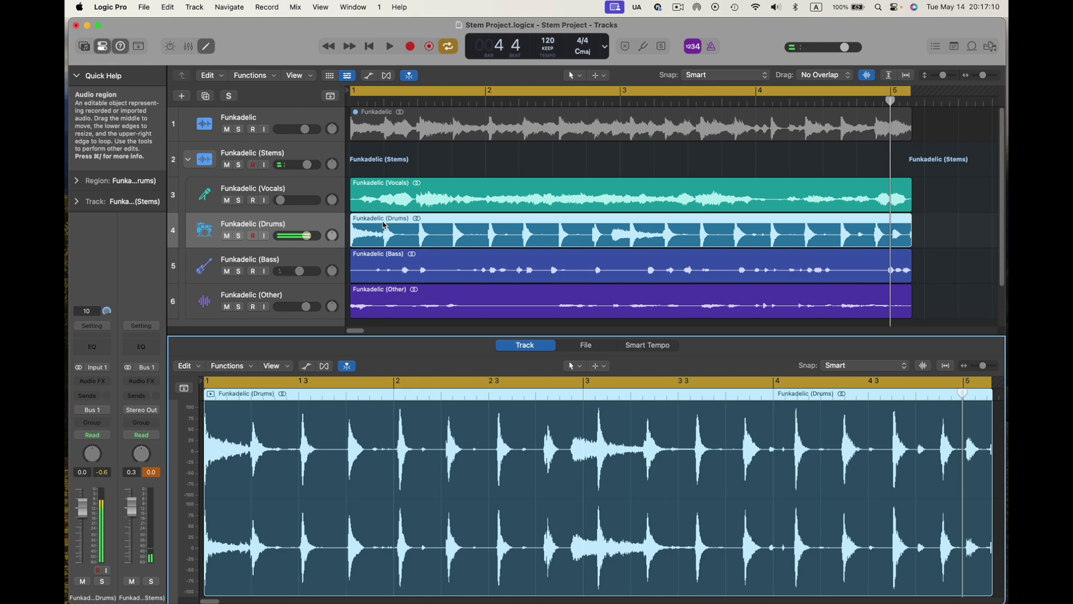
{"action": "key", "text": "x"}
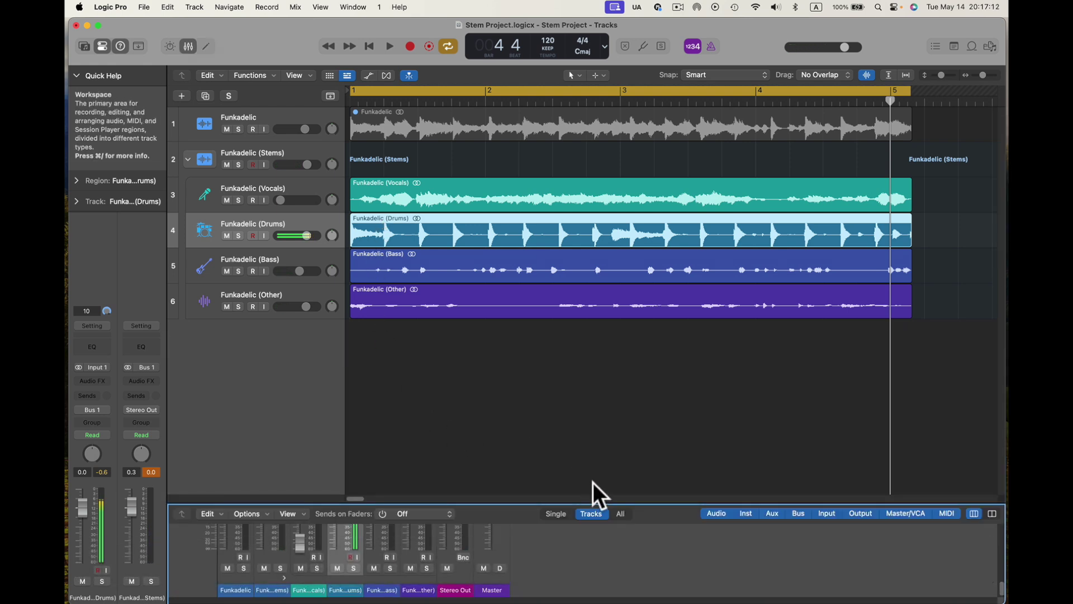
{"action": "left_click_drag", "start_coordinate": [583, 503], "coordinate": [578, 228]}
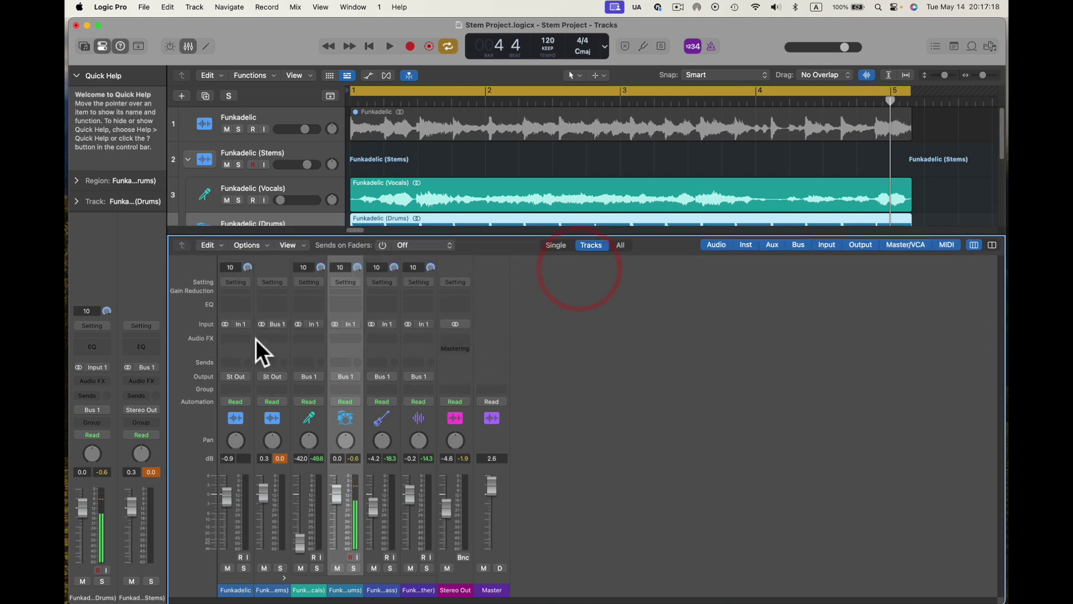
- Add a Channel EQ with the Refresh Drums preset to the drums, nudging its gain up slightly
{"action": "left_click", "coordinate": [337, 304]}
{"action": "left_click", "coordinate": [449, 175]}
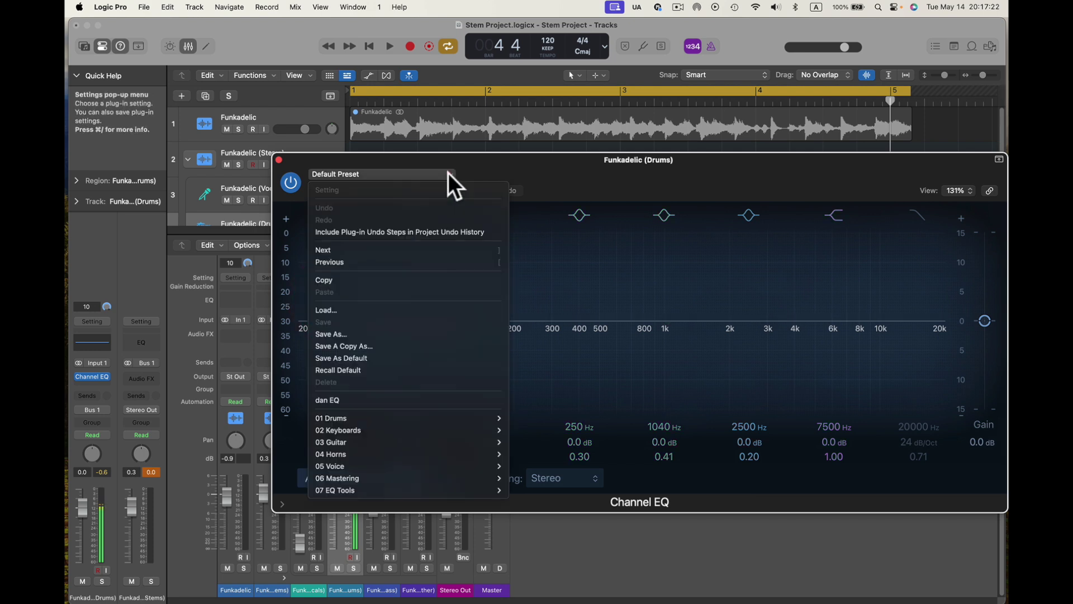
{"action": "mouse_move", "coordinate": [382, 422]}
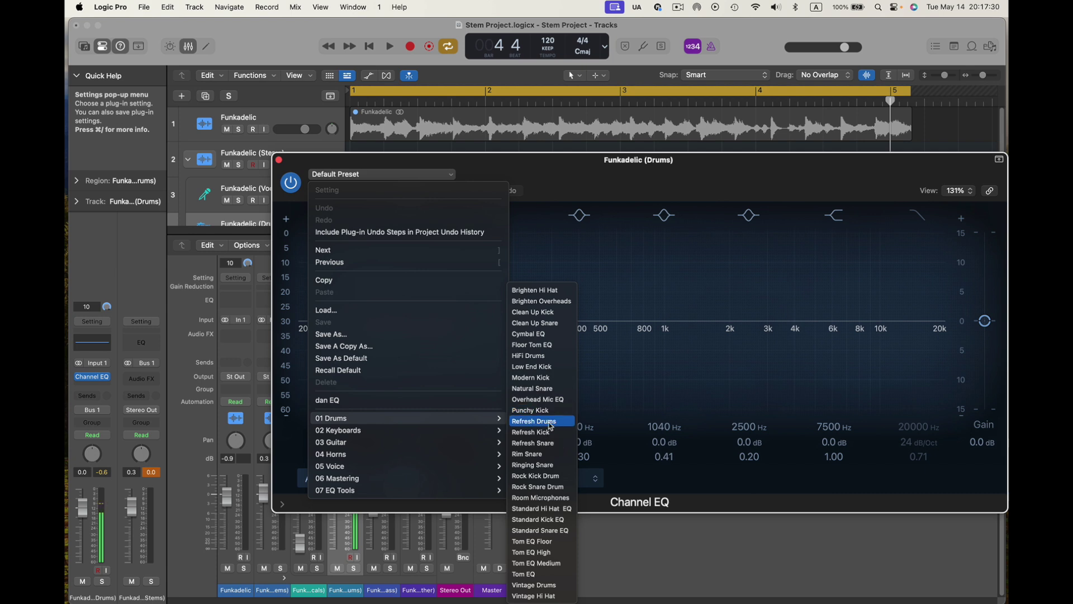
{"action": "left_click", "coordinate": [551, 426]}
{"action": "key", "text": "space"}
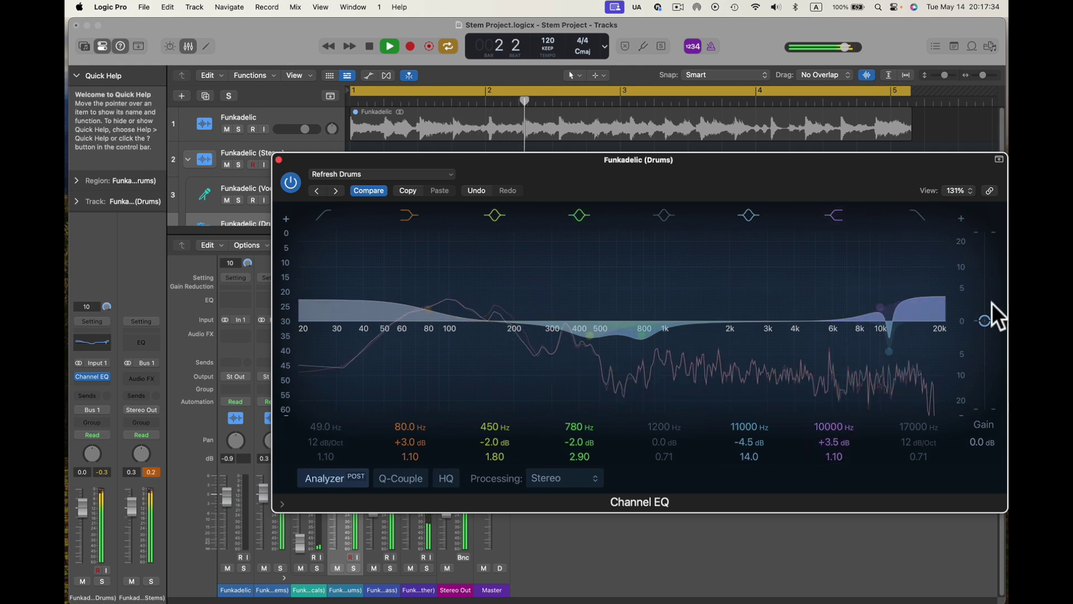
{"action": "mouse_move", "coordinate": [992, 317]}
{"action": "left_mouse_down"}
{"action": "mouse_move", "coordinate": [987, 305]}
{"action": "mouse_move", "coordinate": [989, 314]}
{"action": "left_mouse_up"}
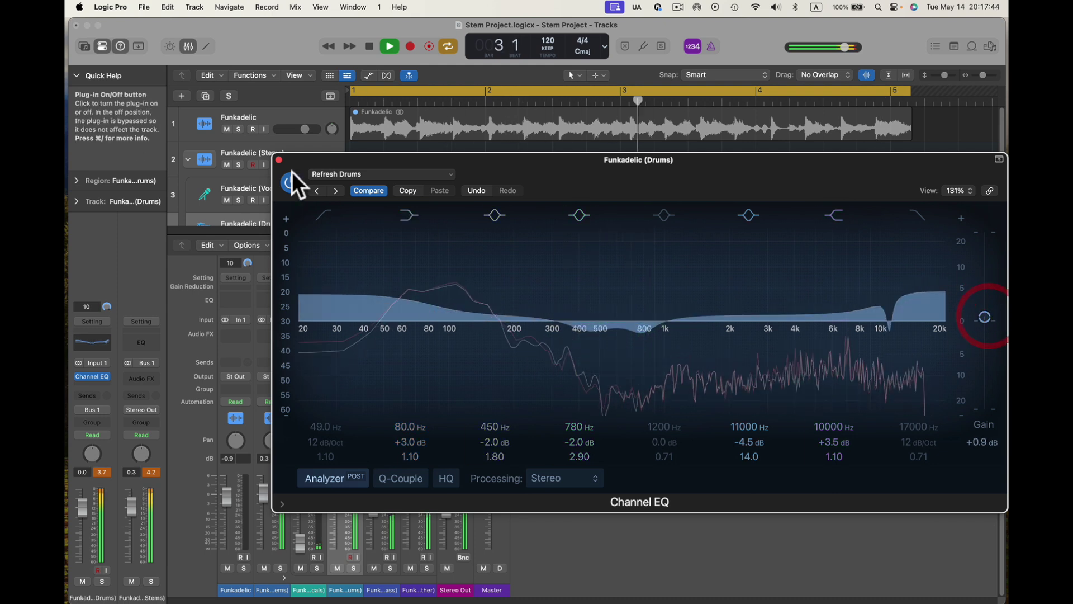
{"action": "left_click", "coordinate": [278, 160]}
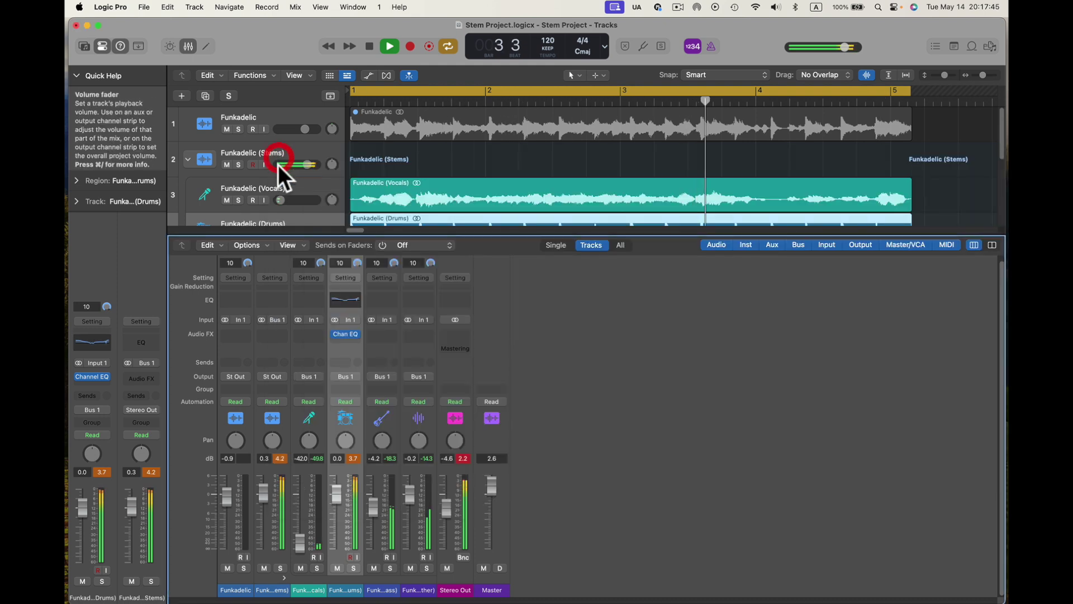
- Reset the channel peak readings while the drums play, then stop playback
{"action": "left_click", "coordinate": [464, 459]}
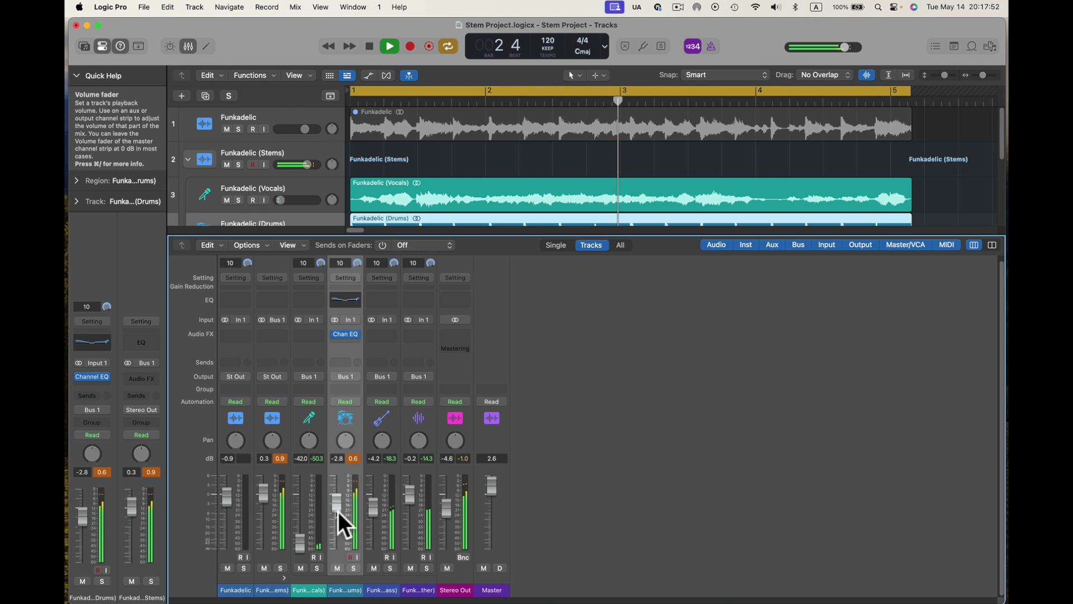
{"action": "left_click", "coordinate": [354, 458]}
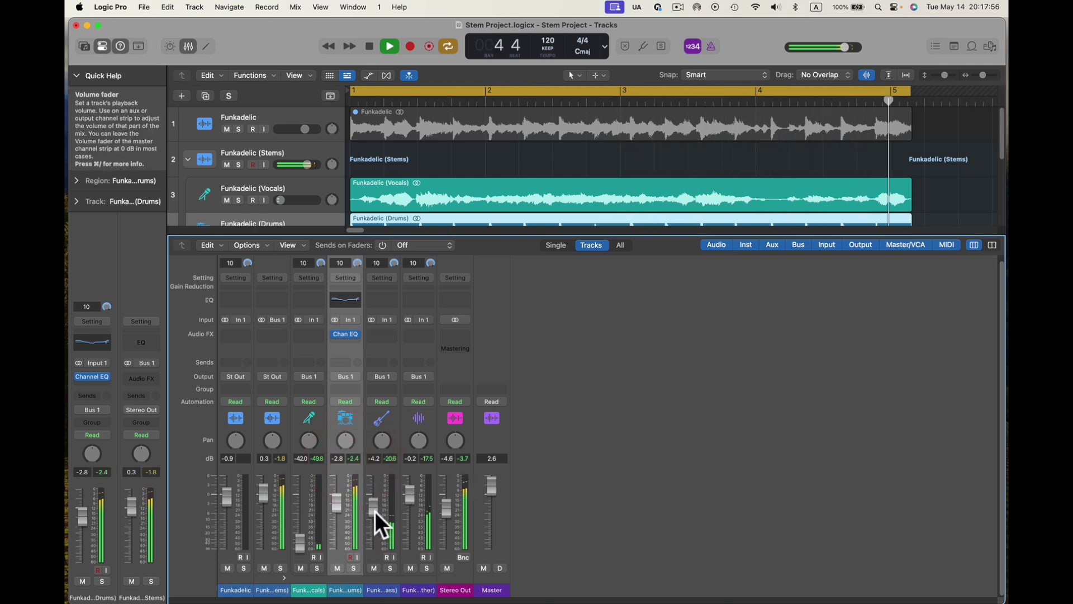
{"action": "key", "text": "space"}
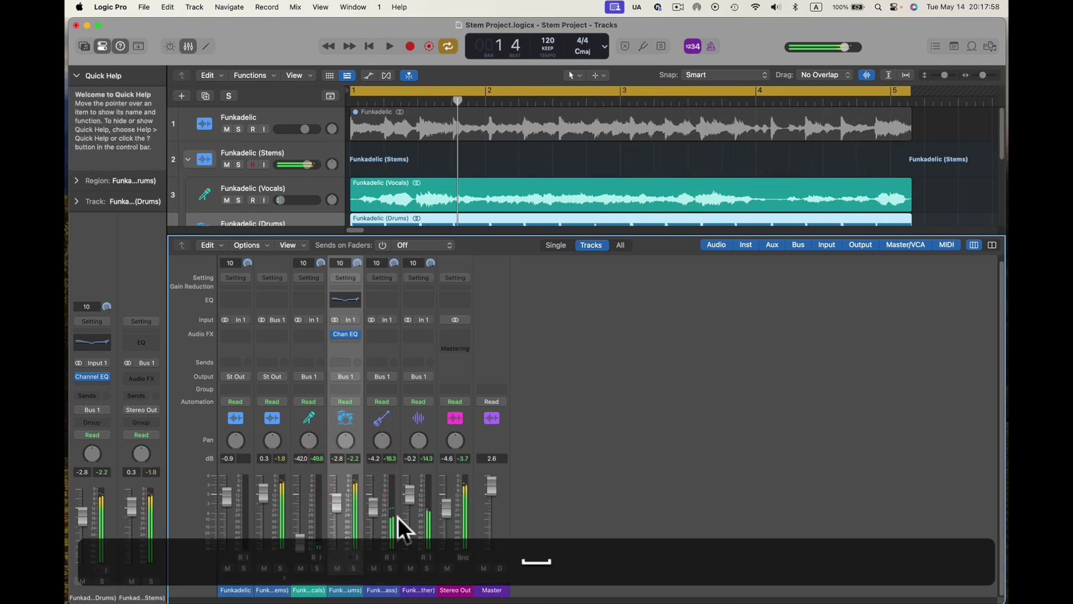
{"action": "left_click", "coordinate": [347, 340]}
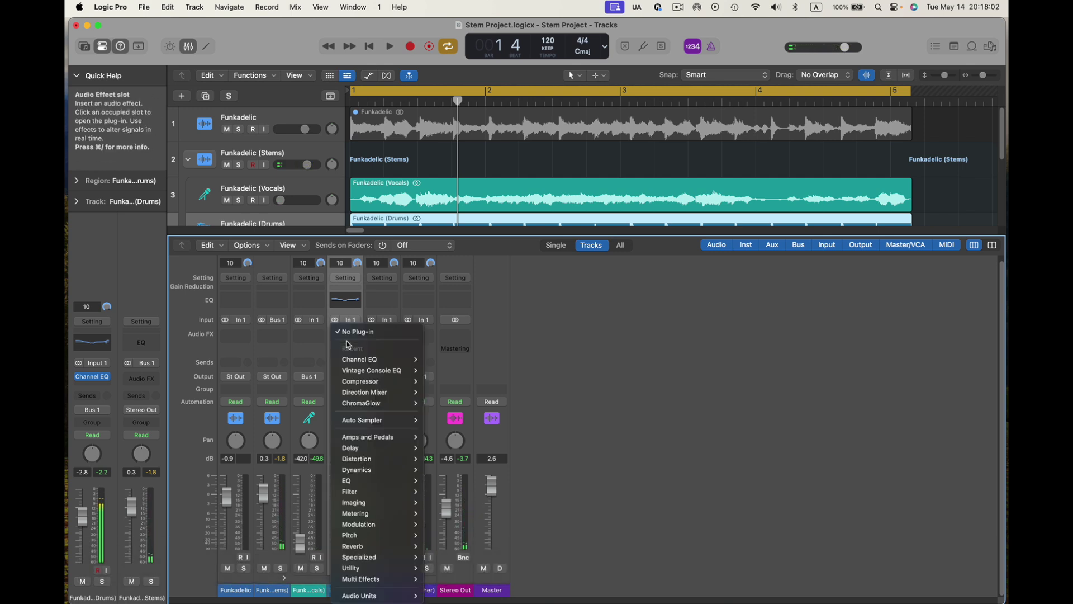
- Insert a stereo ChromaGlow after the Channel EQ on the Funkadelic (Drums) channel
{"action": "mouse_move", "coordinate": [357, 394]}
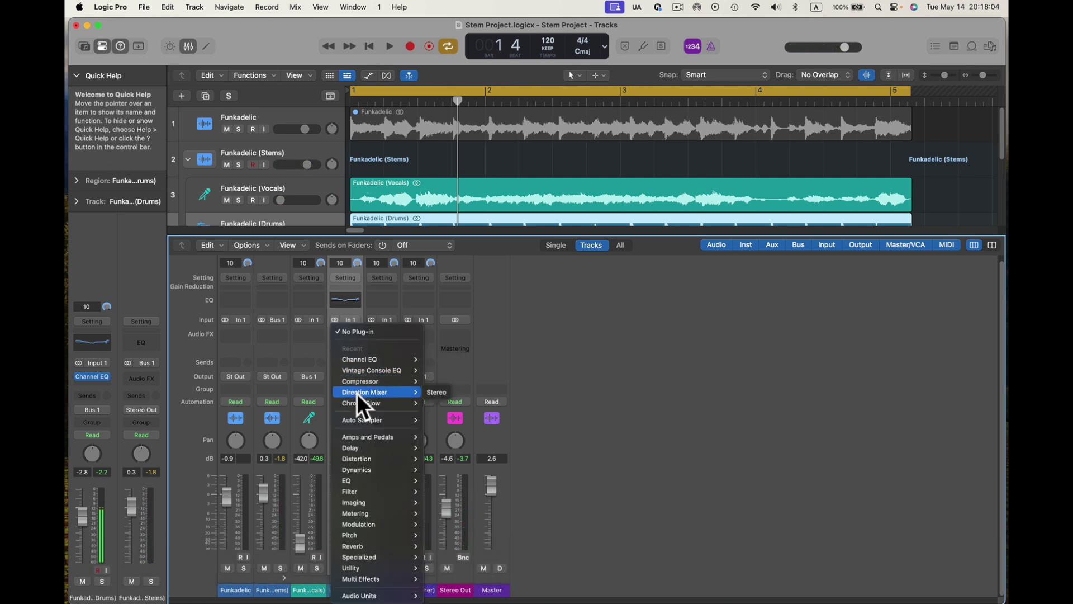
{"action": "mouse_move", "coordinate": [384, 461]}
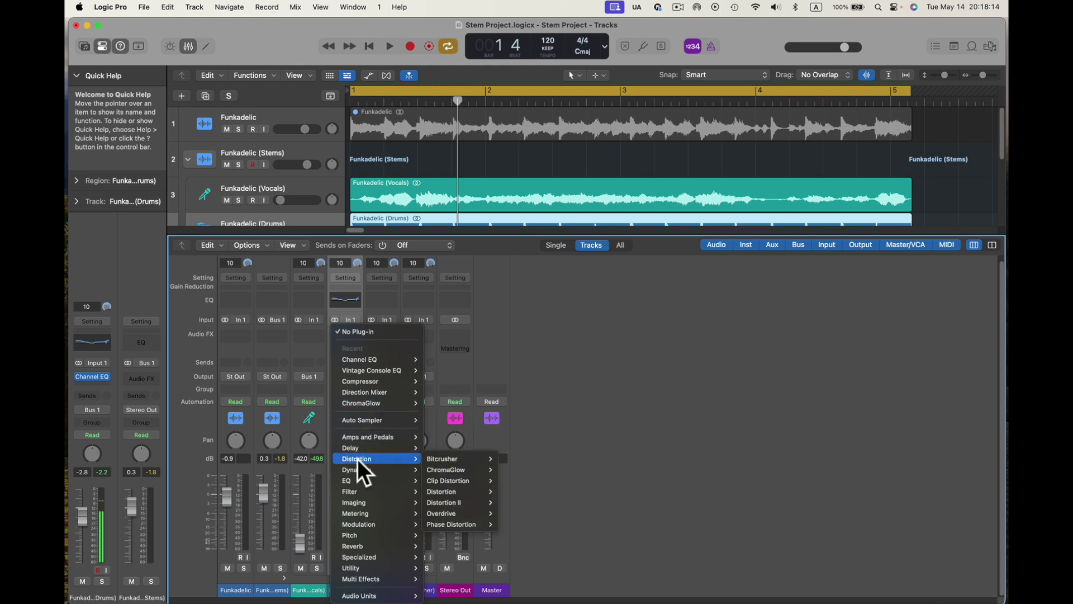
{"action": "mouse_move", "coordinate": [465, 469]}
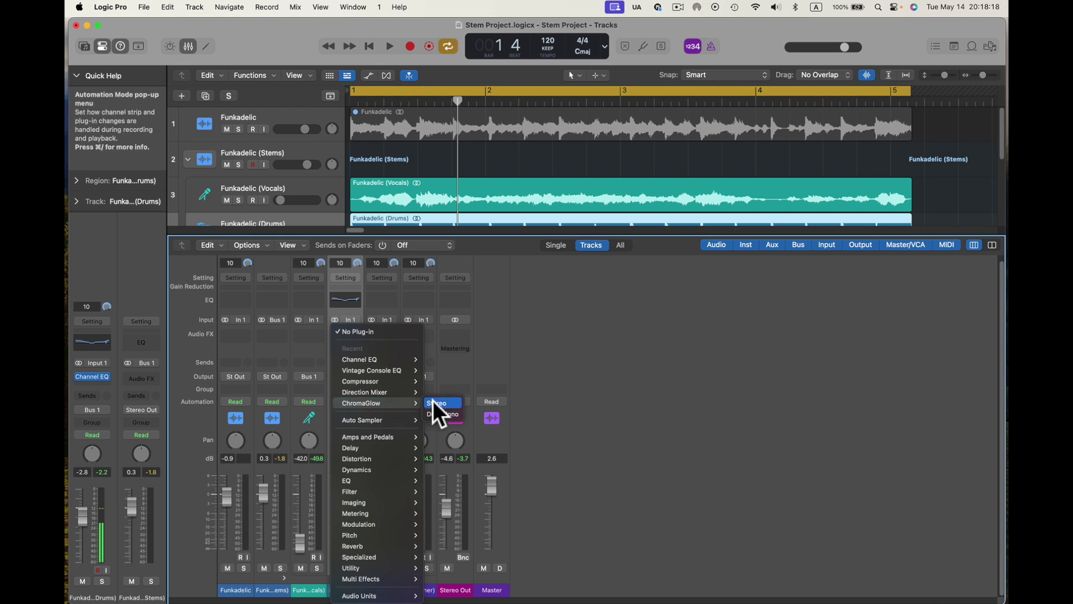
{"action": "left_click", "coordinate": [434, 403]}
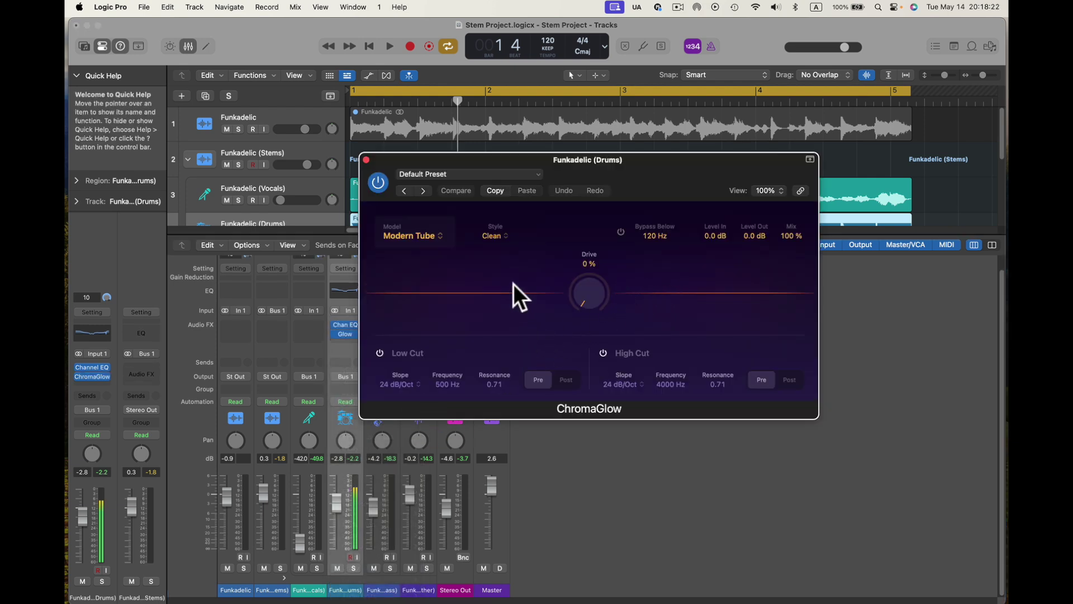
- Audition the Thick & Chunky ChromaGlow preset, then load and play the Drum Room preset
{"action": "left_click", "coordinate": [538, 176]}
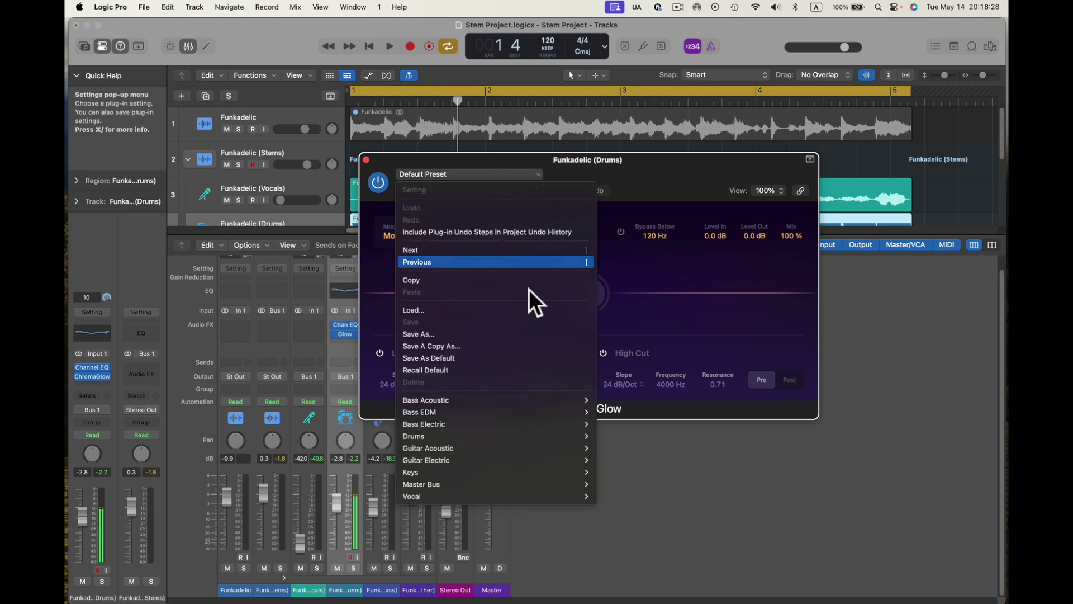
{"action": "mouse_move", "coordinate": [563, 433]}
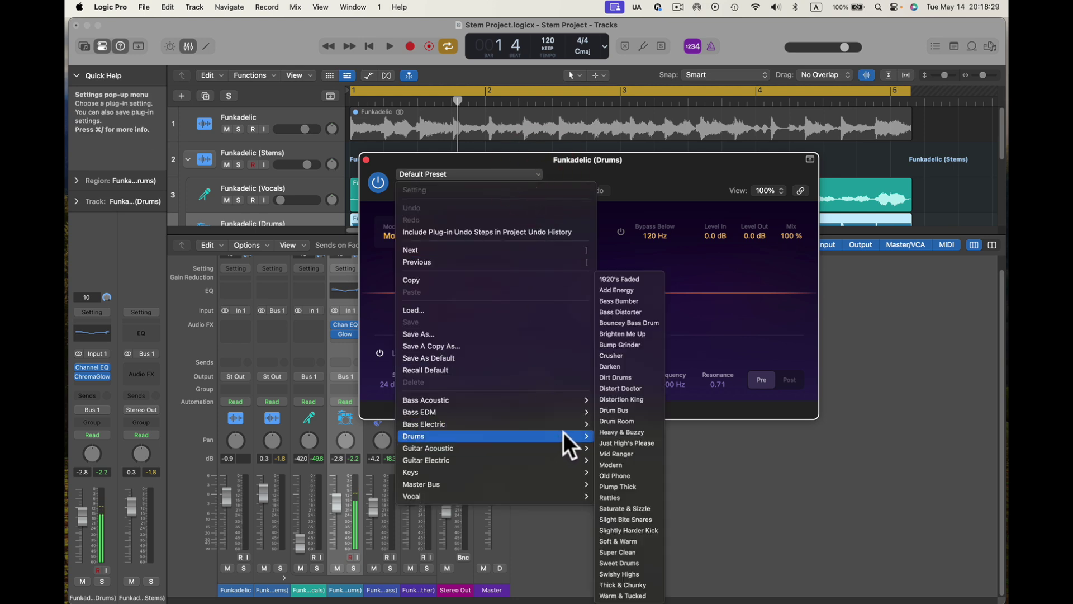
{"action": "left_click", "coordinate": [636, 586]}
{"action": "key", "text": "space"}
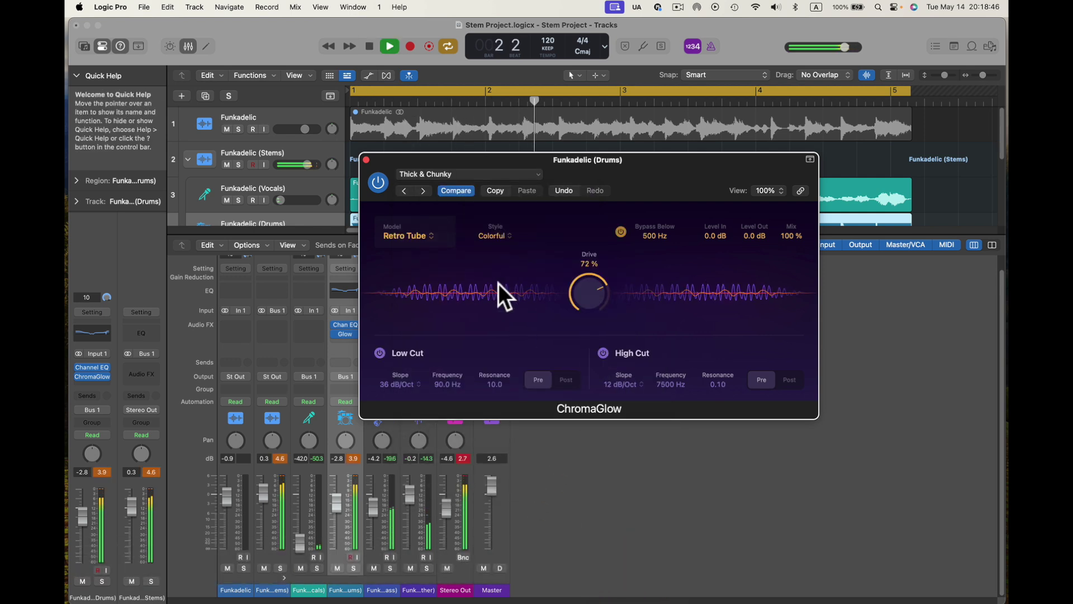
{"action": "key", "text": "space"}
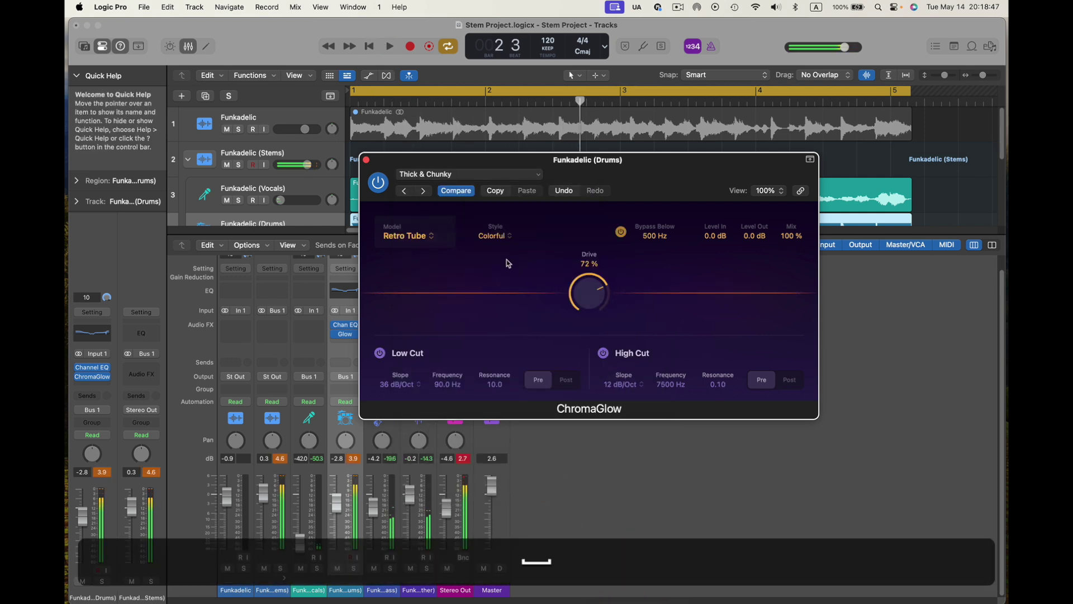
{"action": "left_click", "coordinate": [538, 174]}
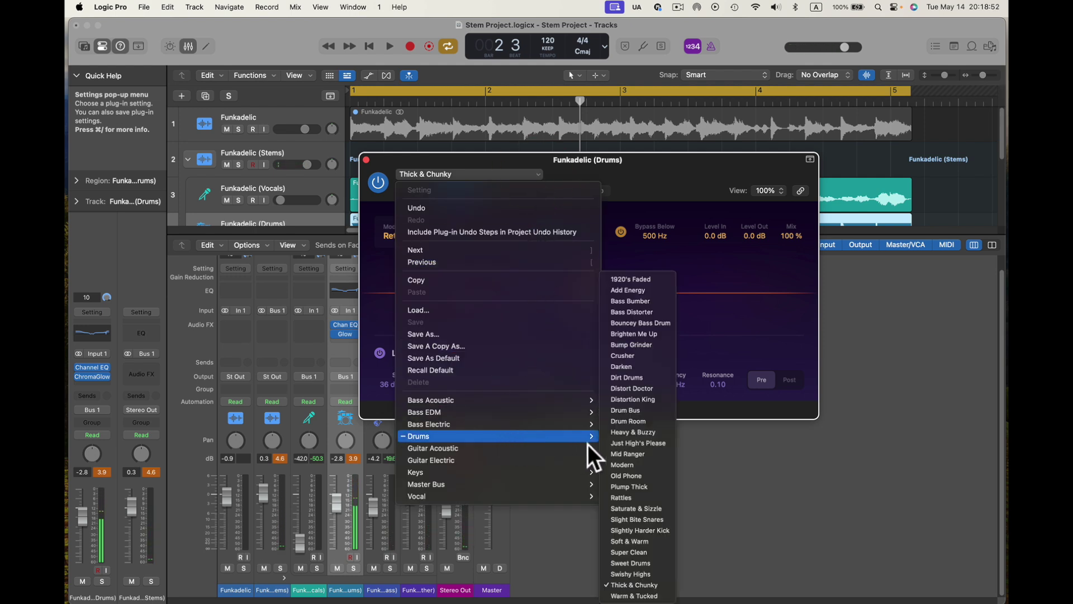
{"action": "left_click", "coordinate": [636, 423]}
{"action": "key", "text": "space"}
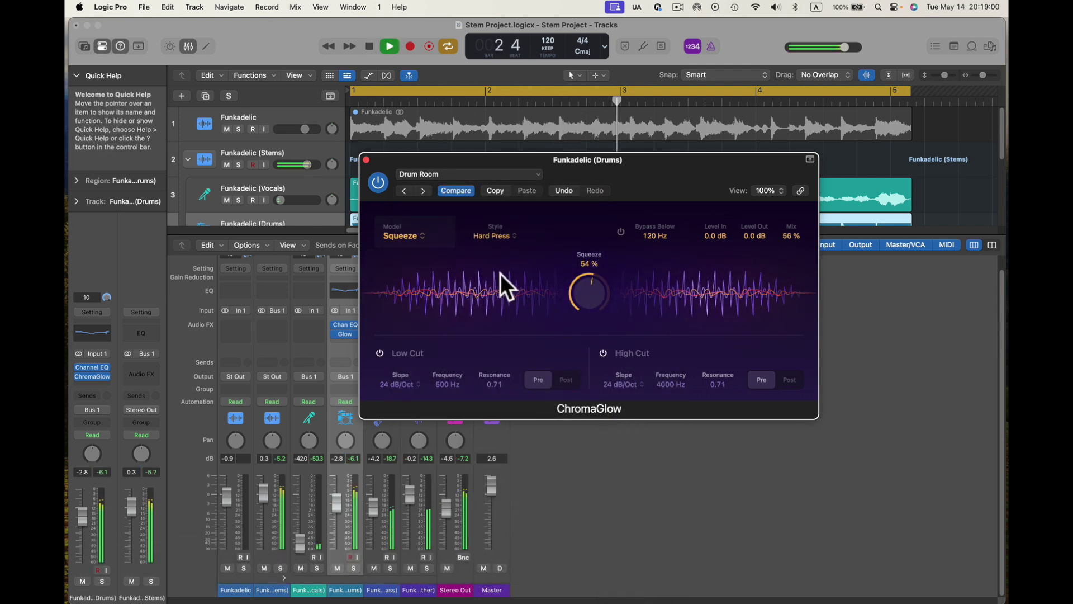
- Adjust the saturation mix while listening, settling at 70 %
{"action": "left_click_drag", "start_coordinate": [793, 240], "coordinate": [790, 236]}
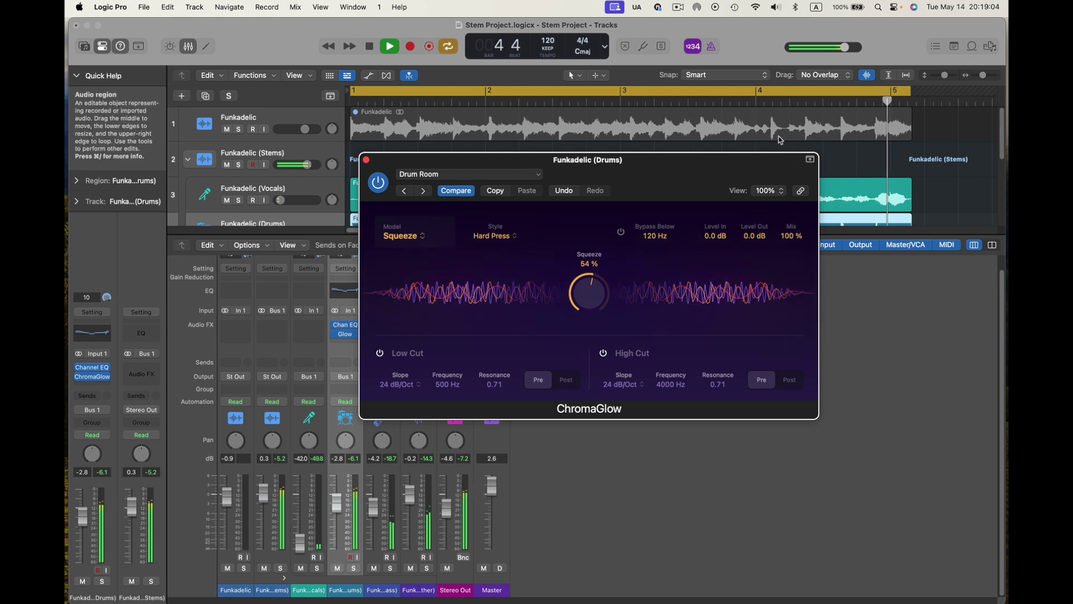
{"action": "left_click", "coordinate": [780, 137]}
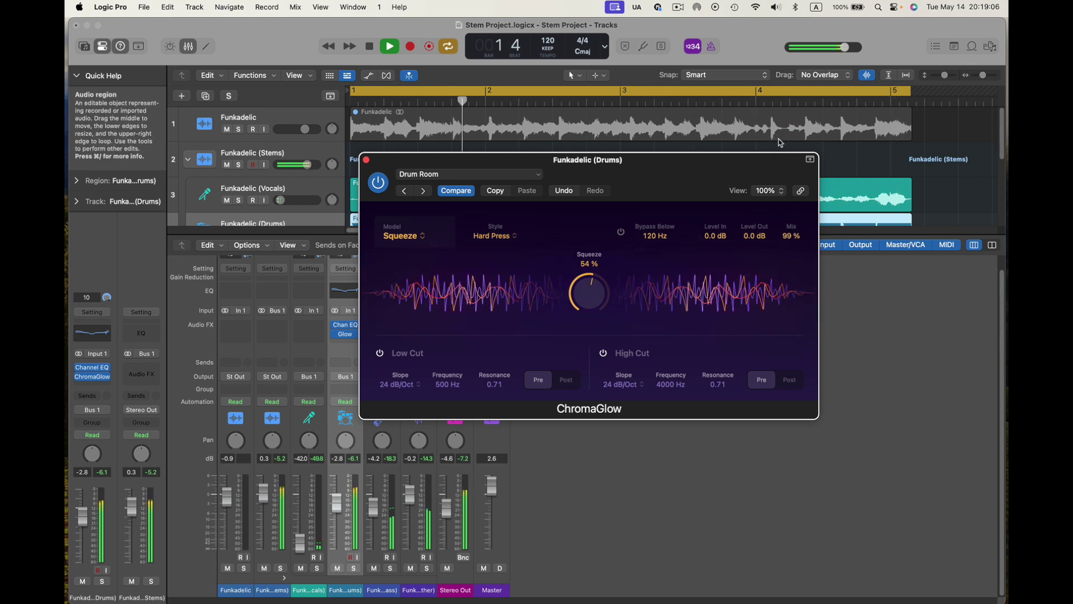
{"action": "left_click_drag", "start_coordinate": [785, 220], "coordinate": [777, 189]}
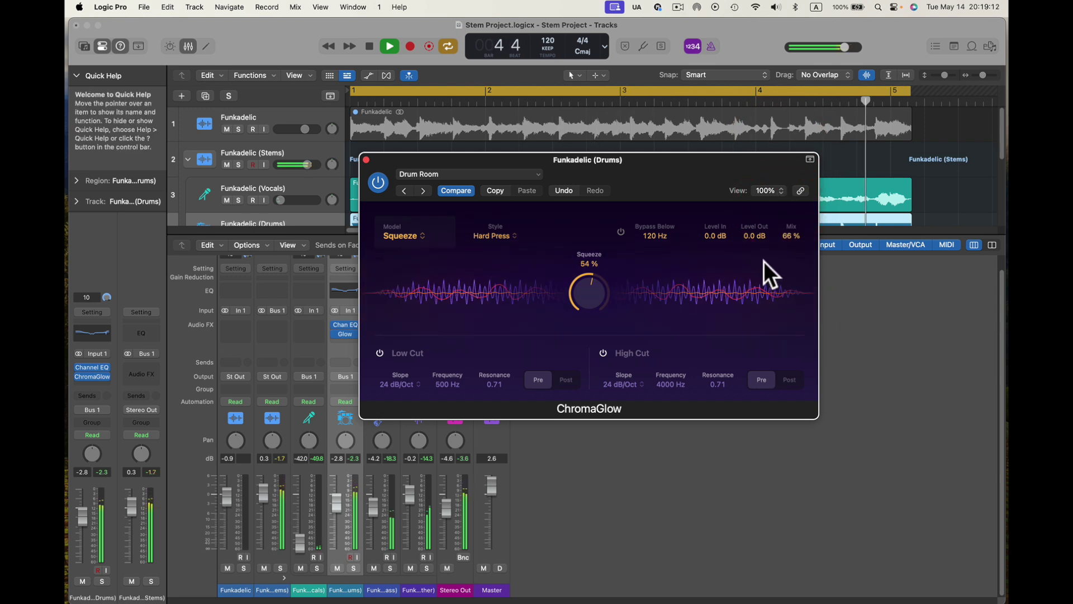
{"action": "left_click", "coordinate": [789, 226]}
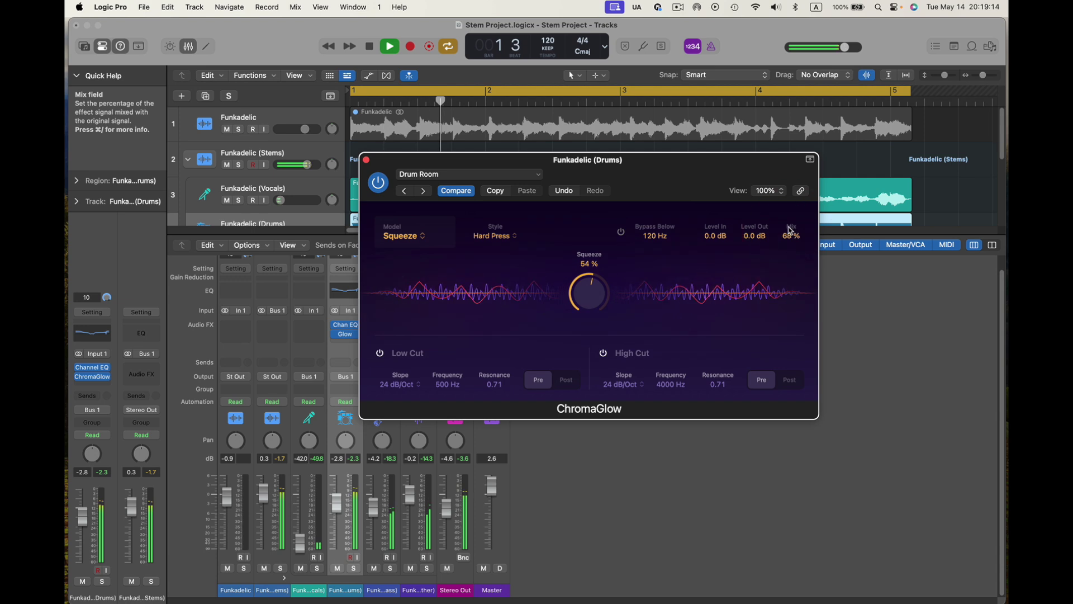
{"action": "left_click", "coordinate": [789, 224]}
{"action": "left_click_drag", "start_coordinate": [789, 224], "coordinate": [789, 223]}
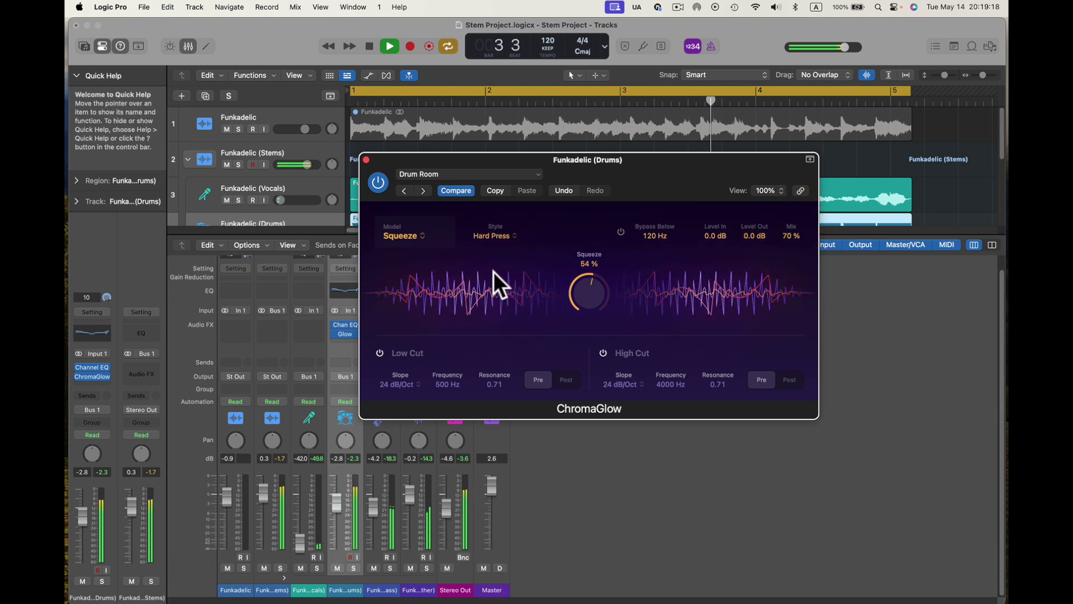
- Try the Soft Press saturation style, then return to Hard Press
{"action": "left_click", "coordinate": [506, 238]}
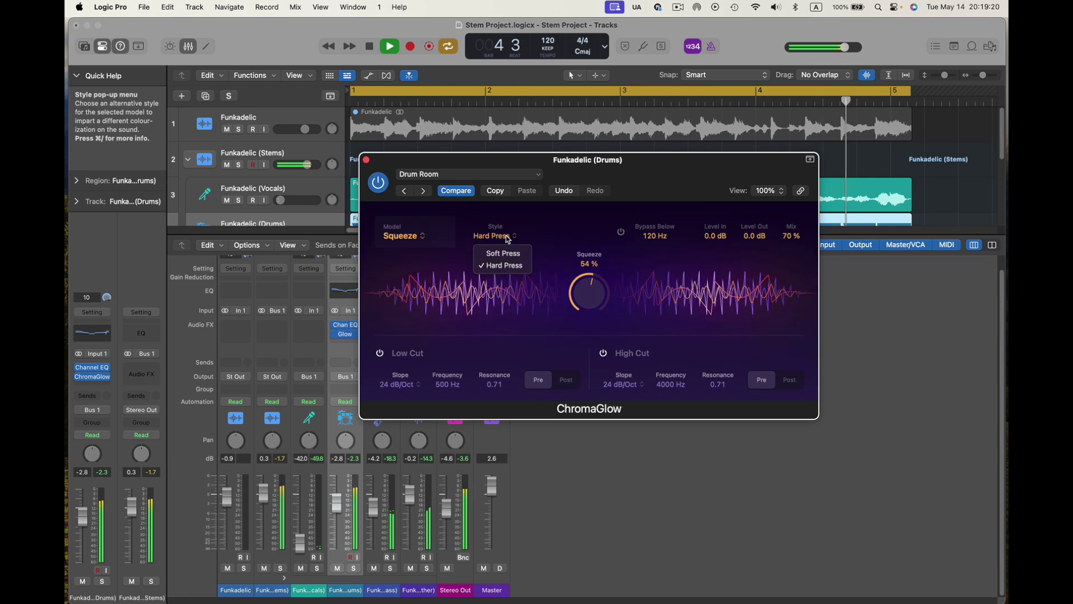
{"action": "left_click", "coordinate": [502, 253]}
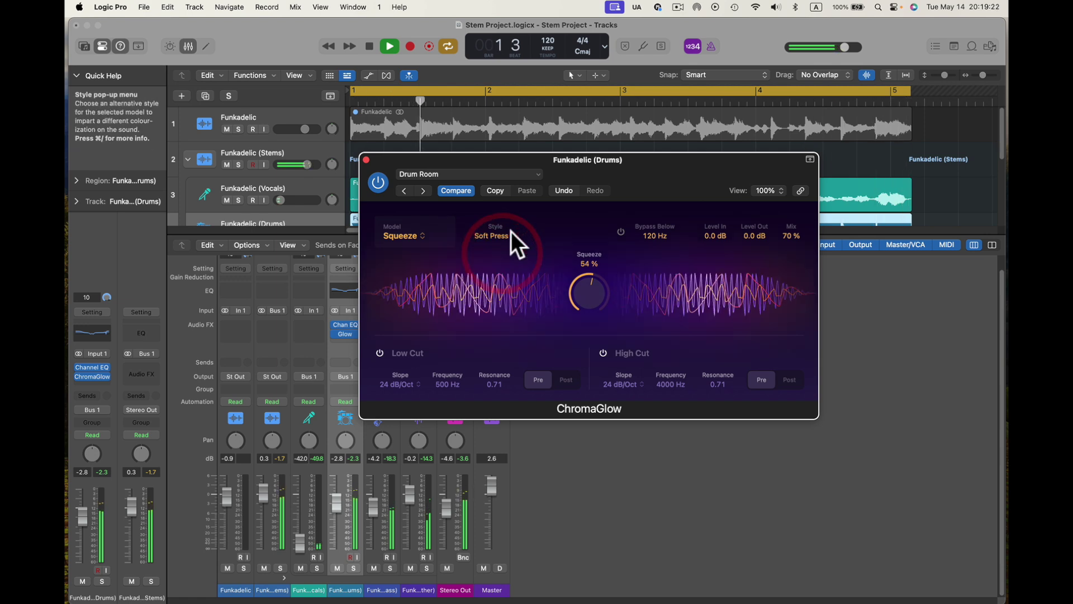
{"action": "left_click", "coordinate": [511, 233]}
{"action": "left_click", "coordinate": [499, 265]}
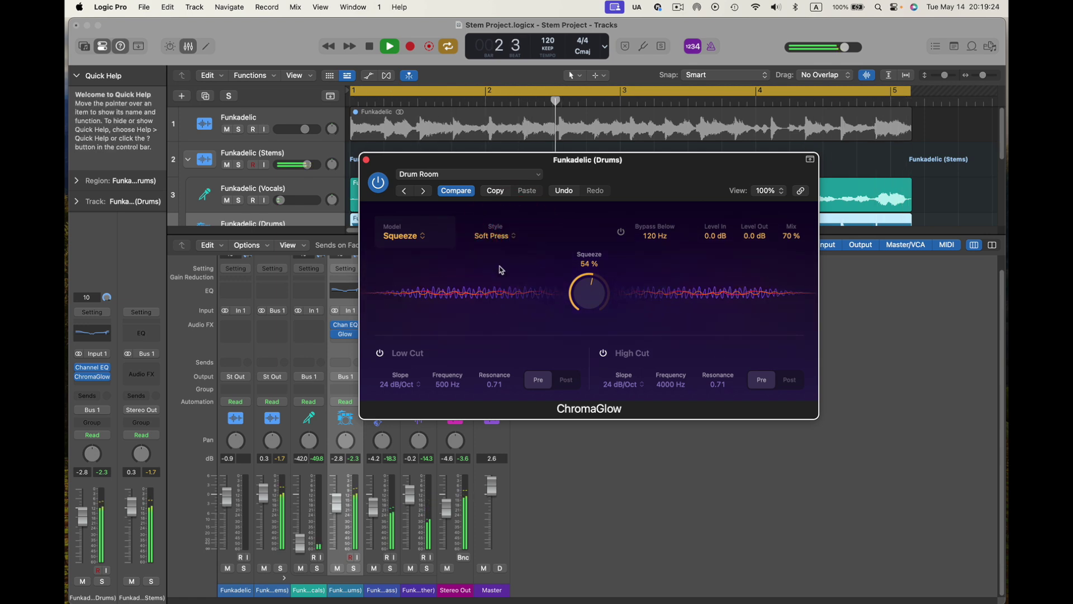
- Compare the Analog Preamp, Magnetic and Modern Tube models before choosing Retro Tube
{"action": "left_click", "coordinate": [424, 236]}
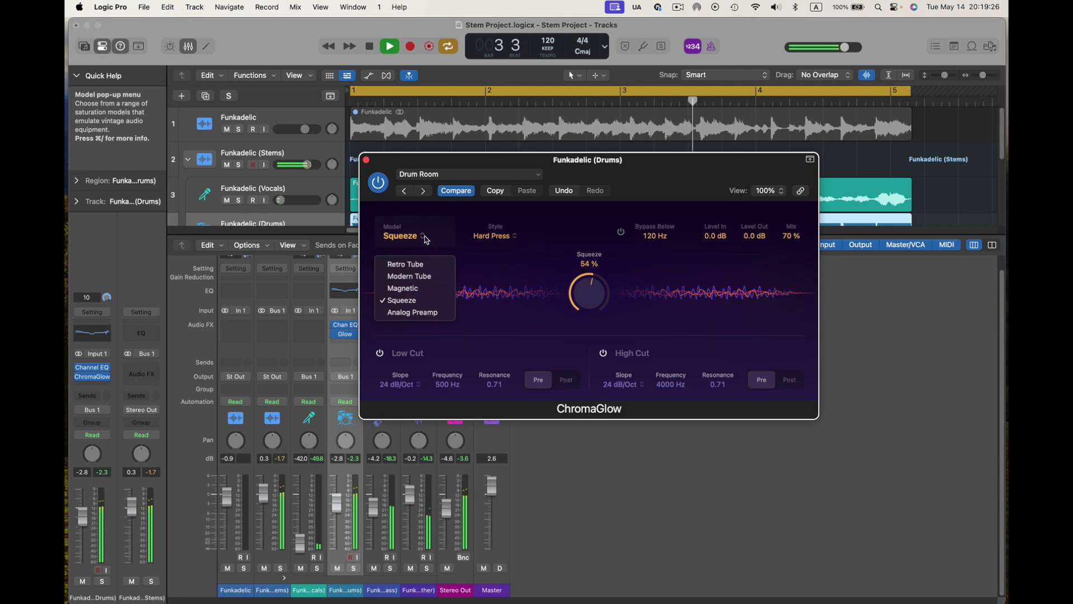
{"action": "left_click", "coordinate": [428, 311]}
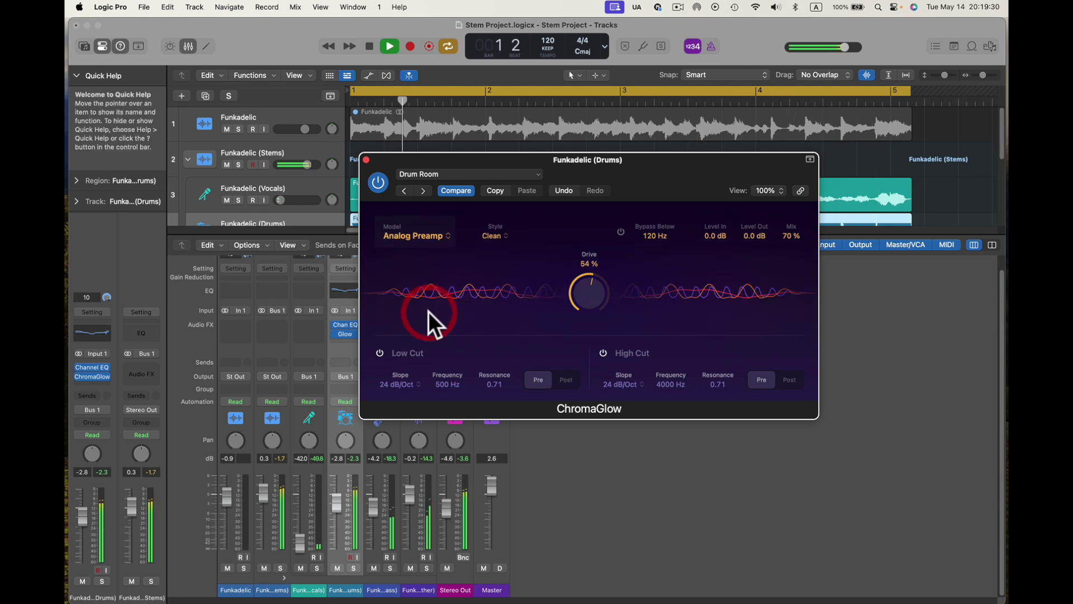
{"action": "left_click", "coordinate": [449, 237]}
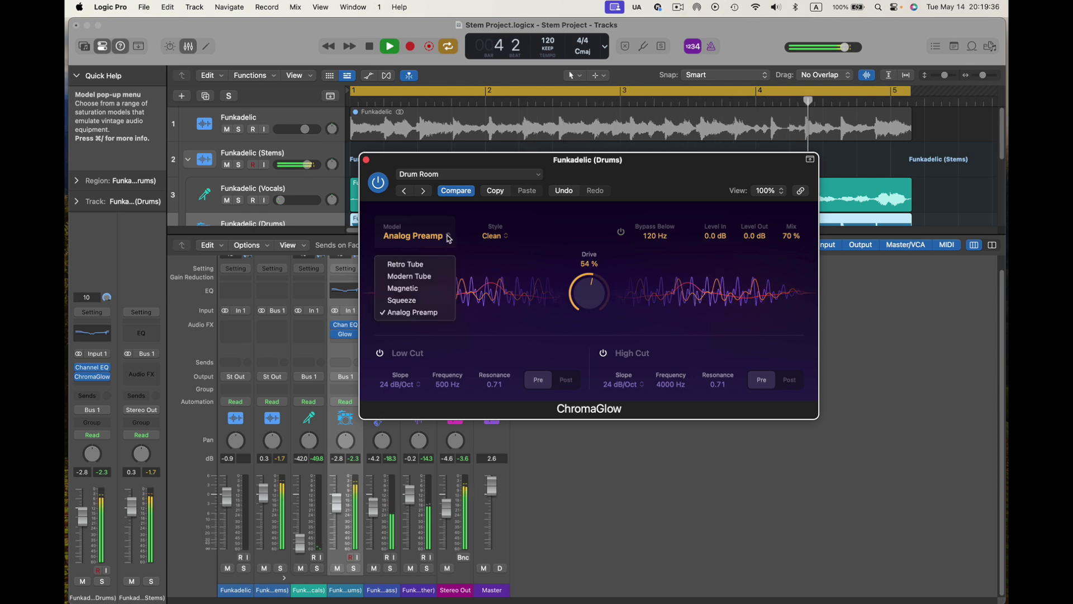
{"action": "left_click", "coordinate": [417, 289]}
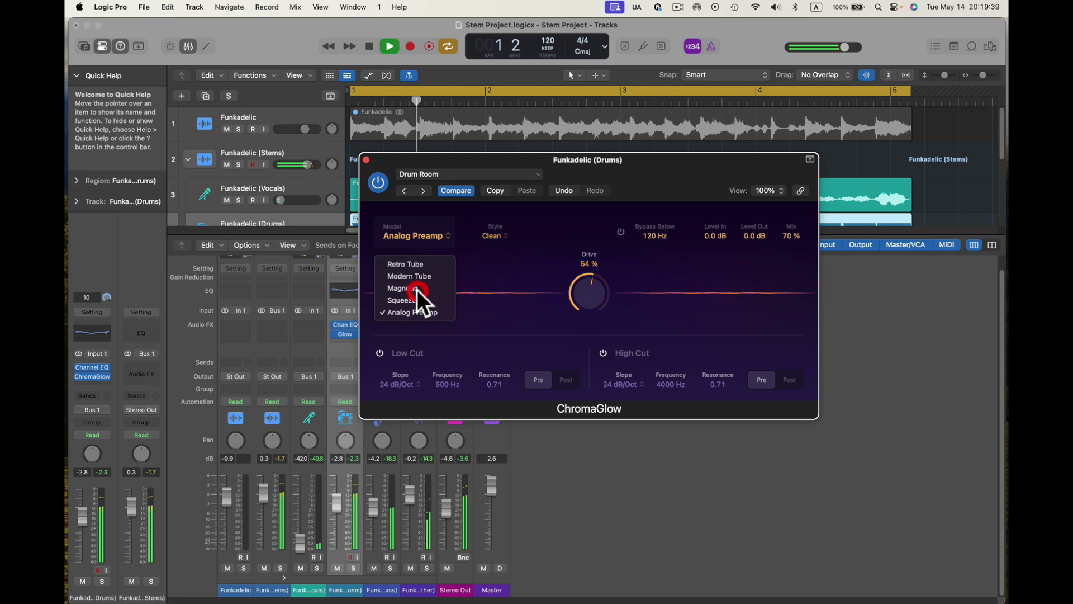
{"action": "left_click", "coordinate": [427, 237]}
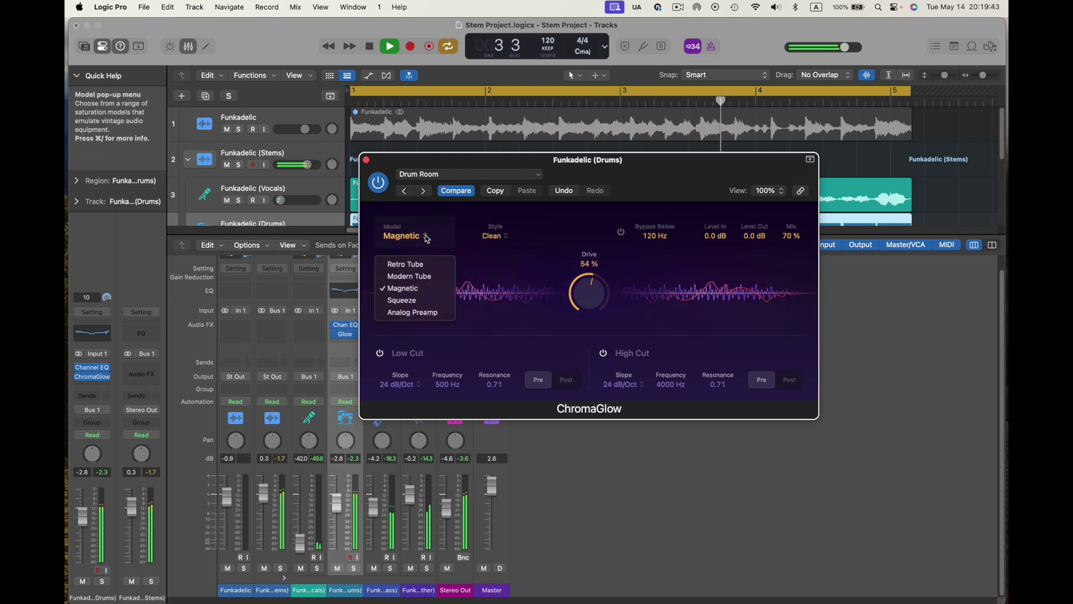
{"action": "left_click", "coordinate": [419, 275]}
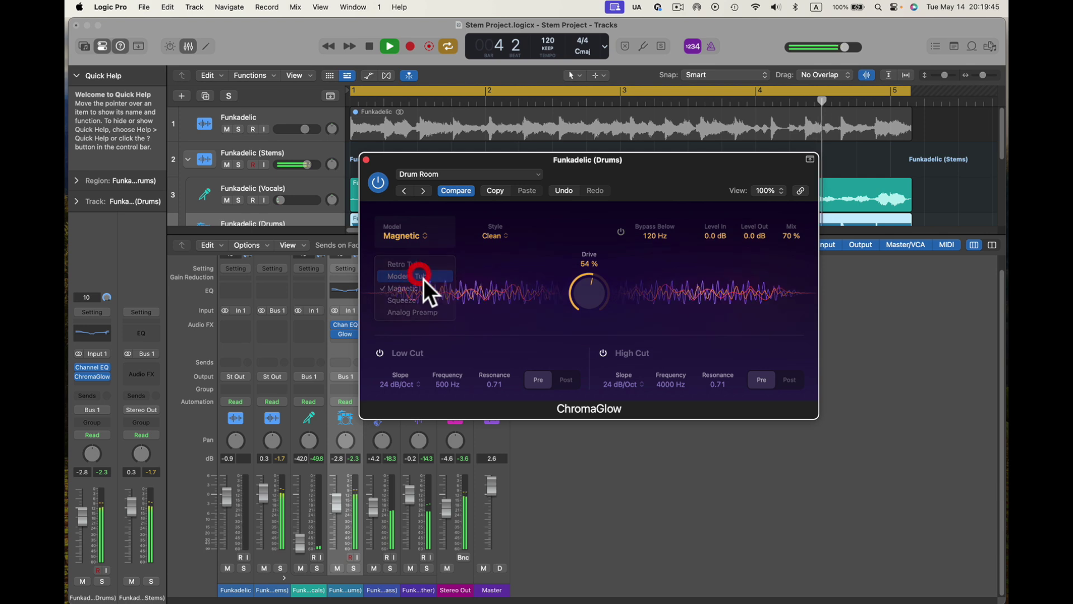
{"action": "left_click", "coordinate": [437, 236]}
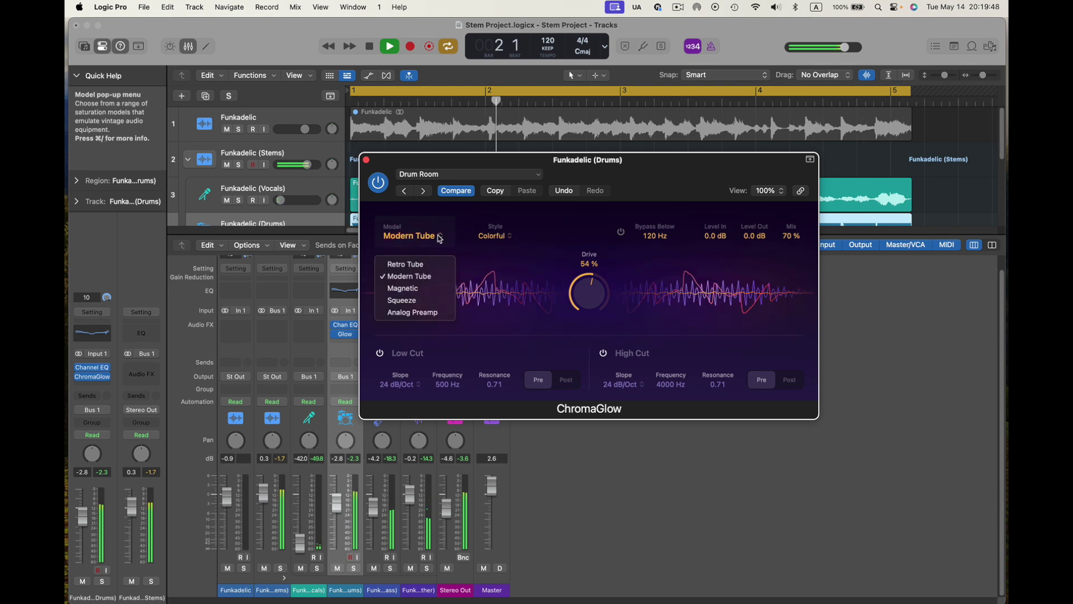
{"action": "left_click", "coordinate": [421, 262]}
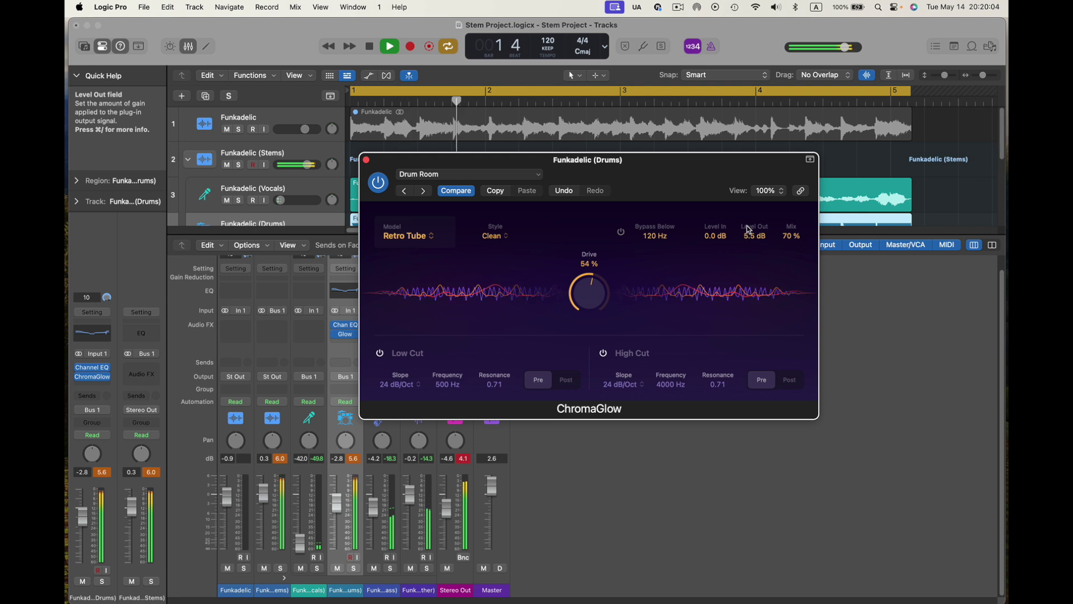
- Set ChromaGlow Level Out to -0.1 dB and raise Level In to 4.9 dB
{"action": "left_click_drag", "start_coordinate": [749, 230], "coordinate": [750, 246]}
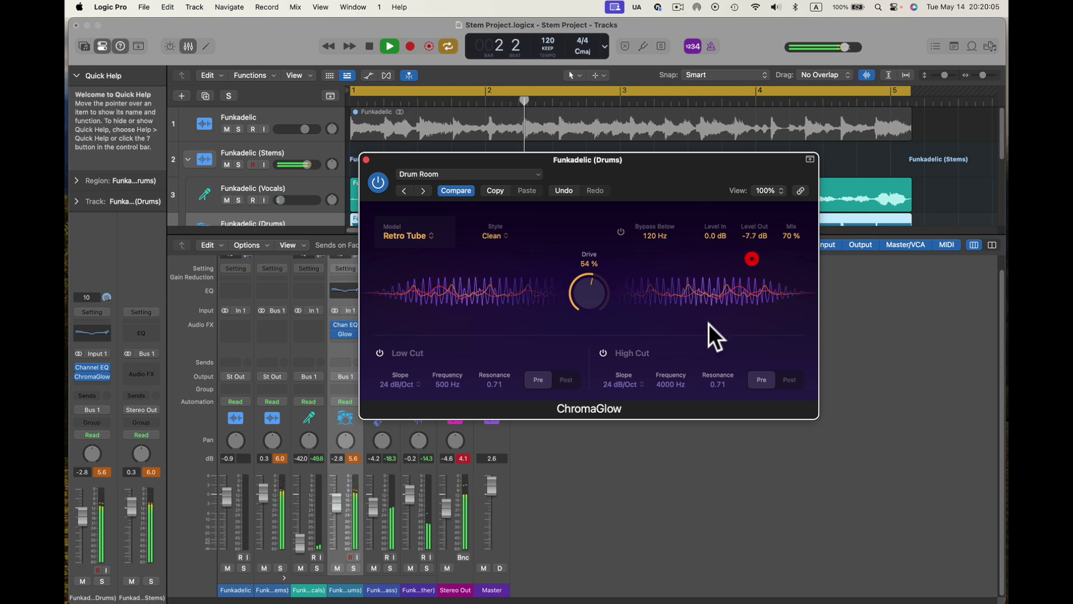
{"action": "left_click", "coordinate": [463, 458]}
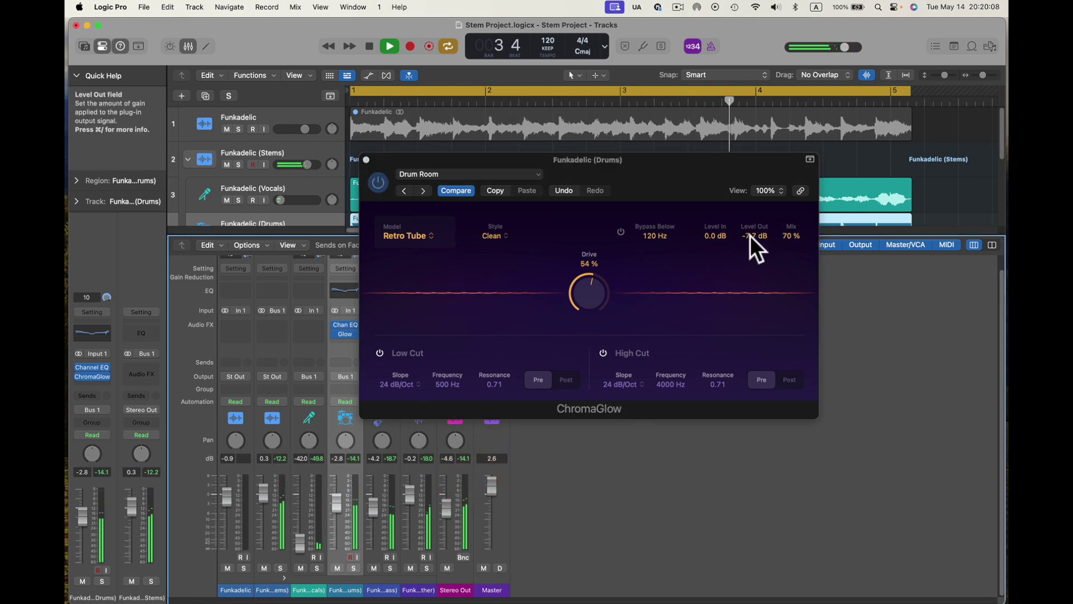
{"action": "left_click_drag", "start_coordinate": [750, 236], "coordinate": [753, 214]}
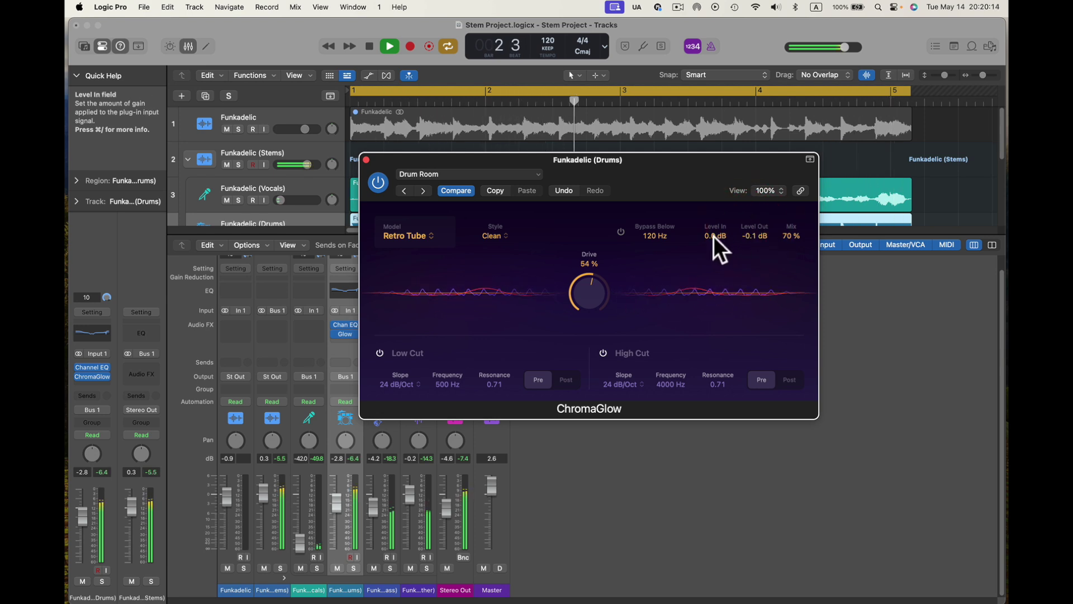
{"action": "left_click_drag", "start_coordinate": [713, 236], "coordinate": [715, 230]}
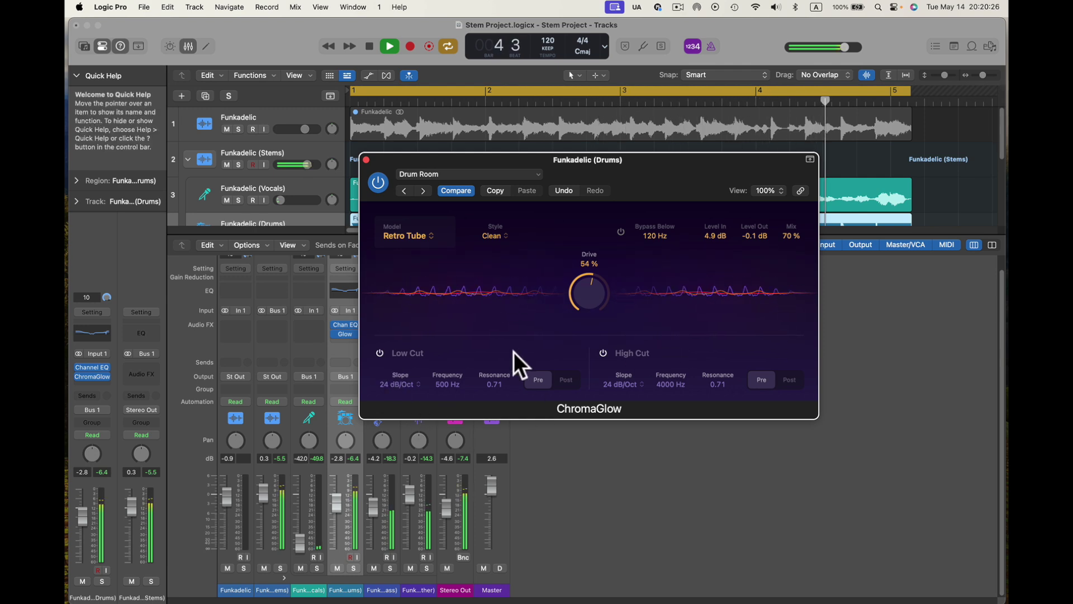
- Audition the High Cut and Low Cut filters, leaving both off
{"action": "left_click", "coordinate": [604, 353]}
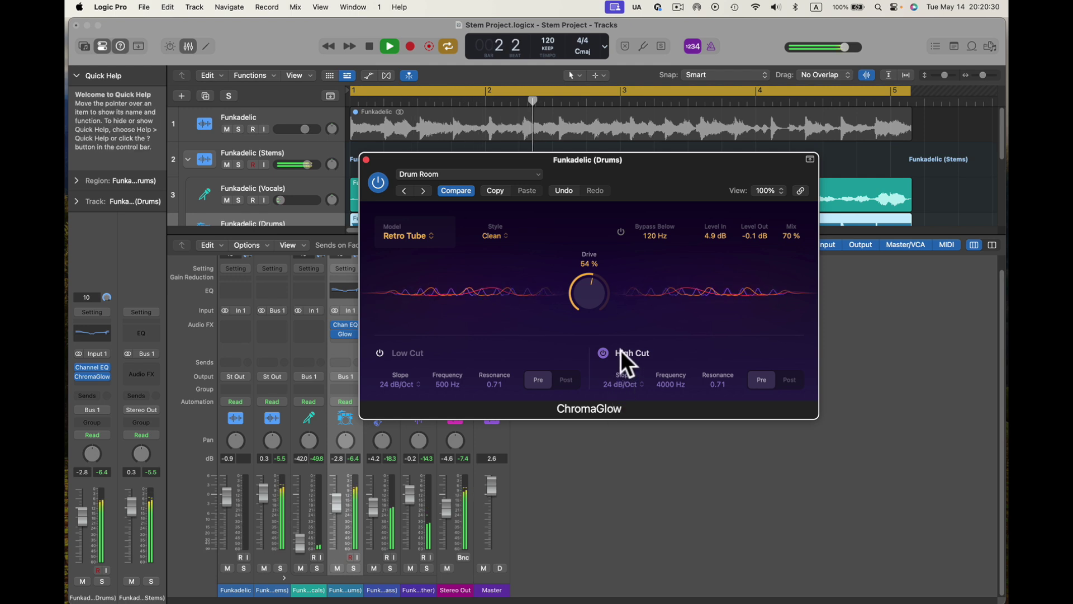
{"action": "left_click", "coordinate": [605, 352]}
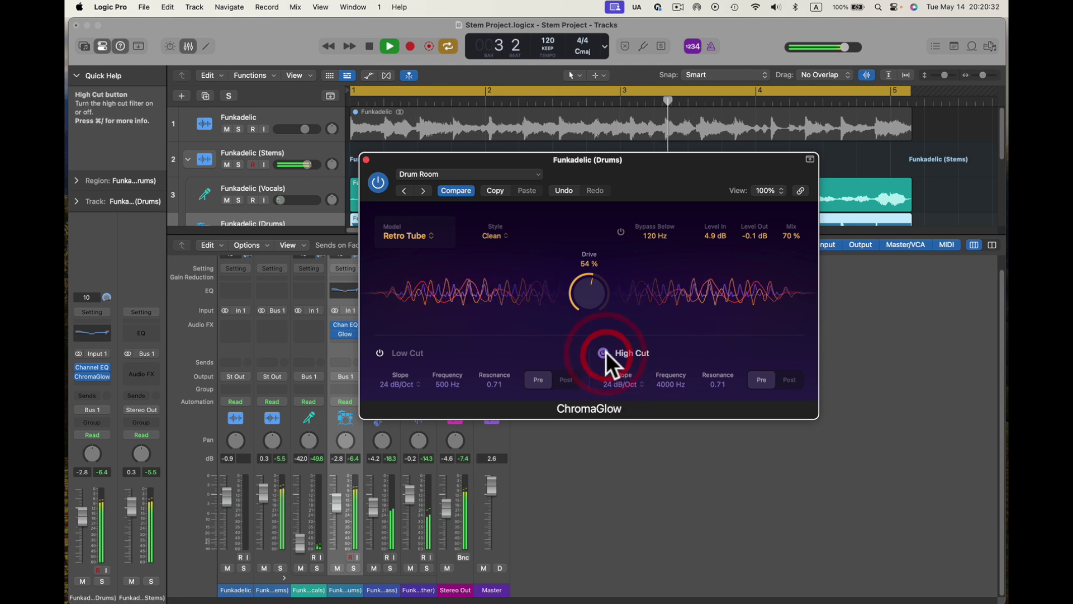
{"action": "left_click", "coordinate": [381, 353]}
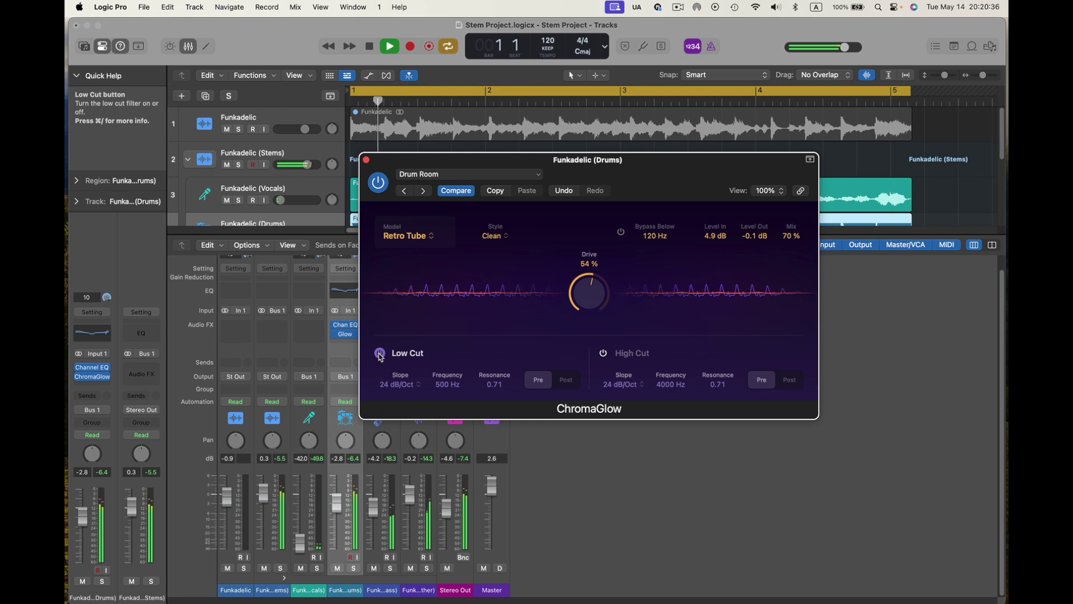
{"action": "left_click", "coordinate": [380, 353]}
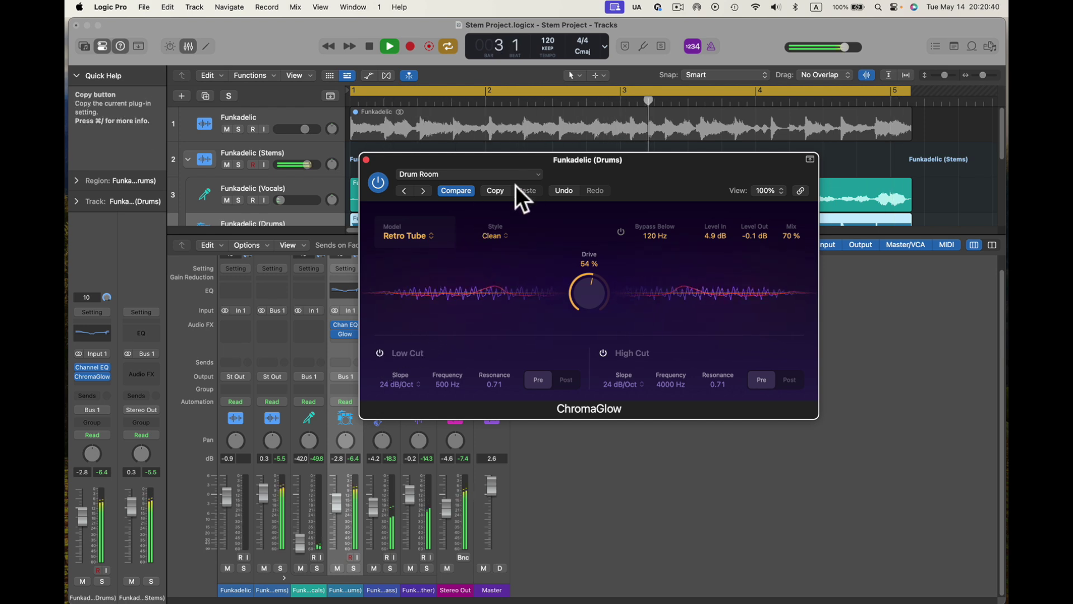
- Browse the ChromaGlow presets without choosing one, then close the plug-in window
{"action": "left_click", "coordinate": [538, 173]}
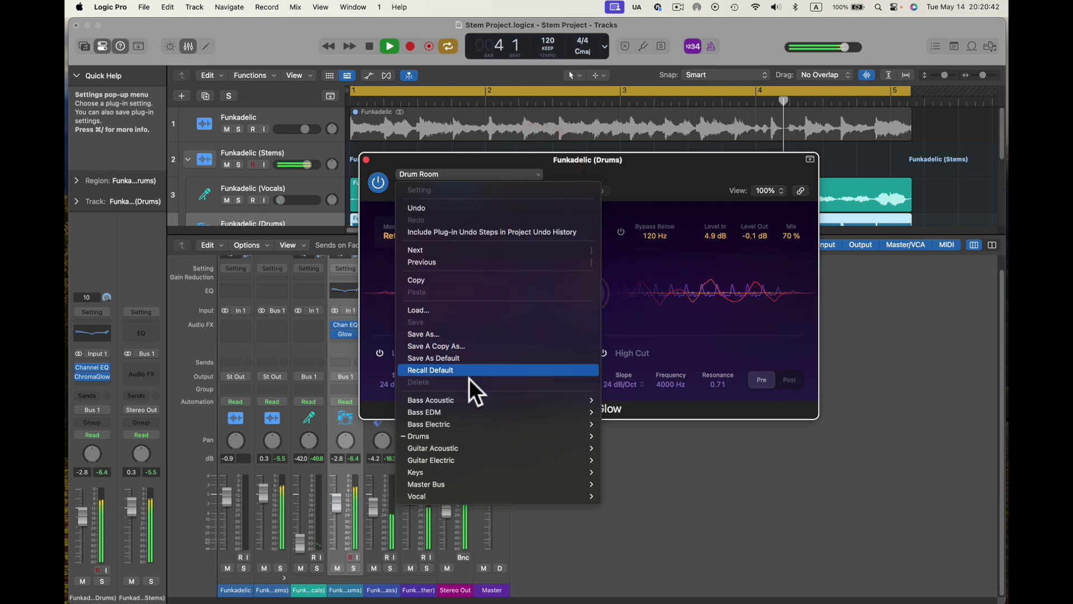
{"action": "mouse_move", "coordinate": [455, 448]}
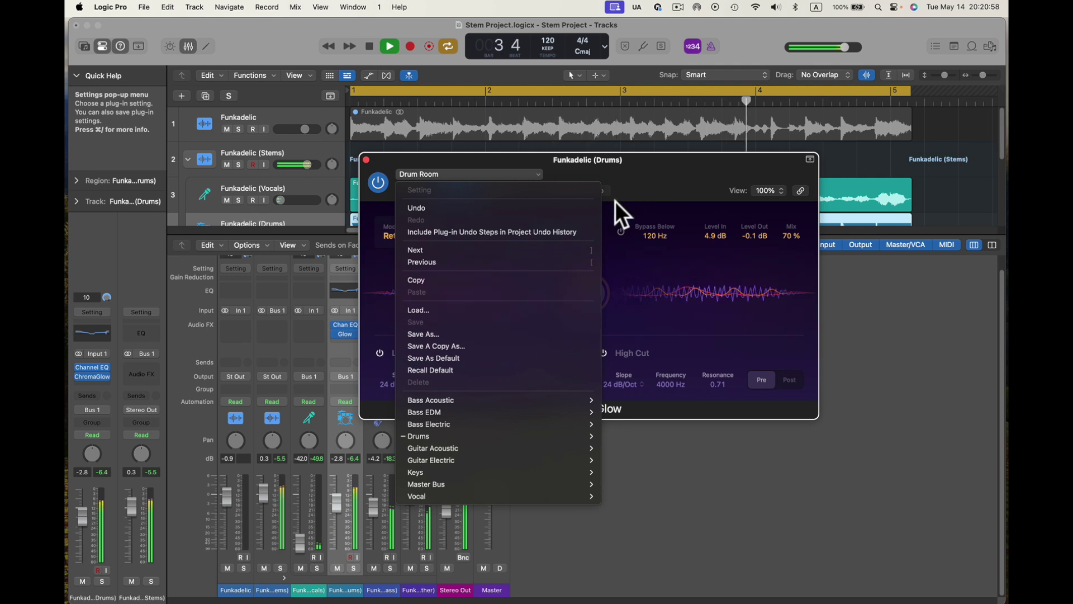
{"action": "left_click", "coordinate": [665, 170]}
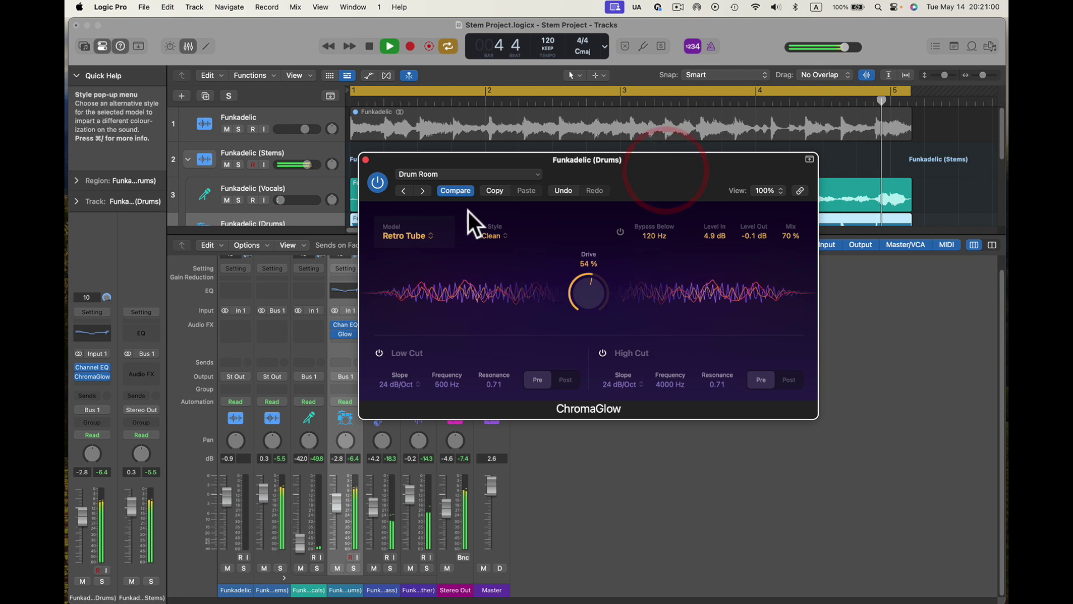
{"action": "left_click", "coordinate": [365, 160]}
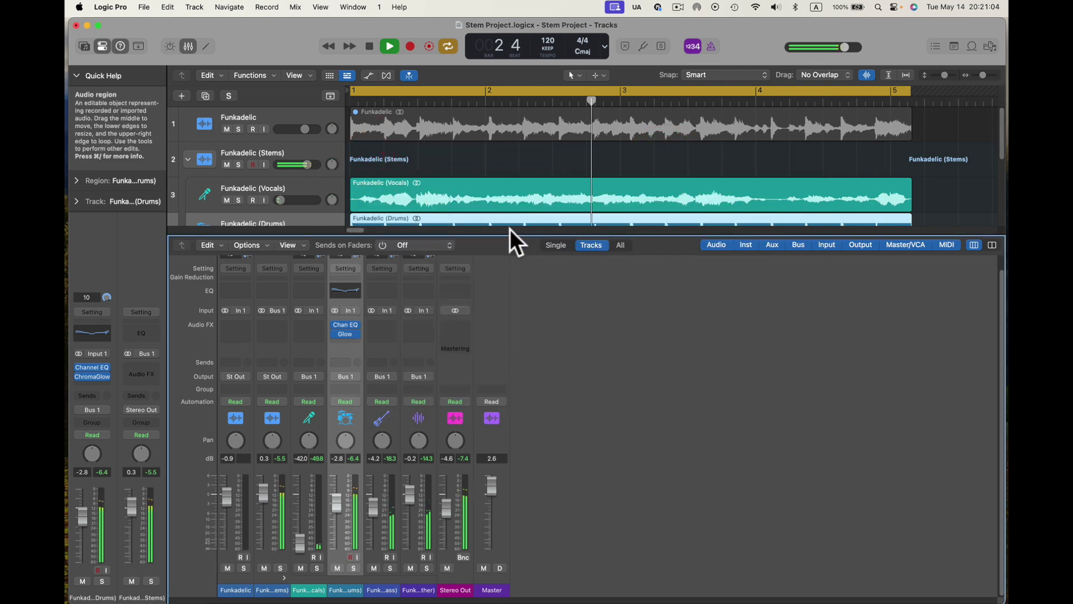
- Select the Funkadelic (Bass) track, solo it, and briefly play it back
{"action": "key", "text": "space"}
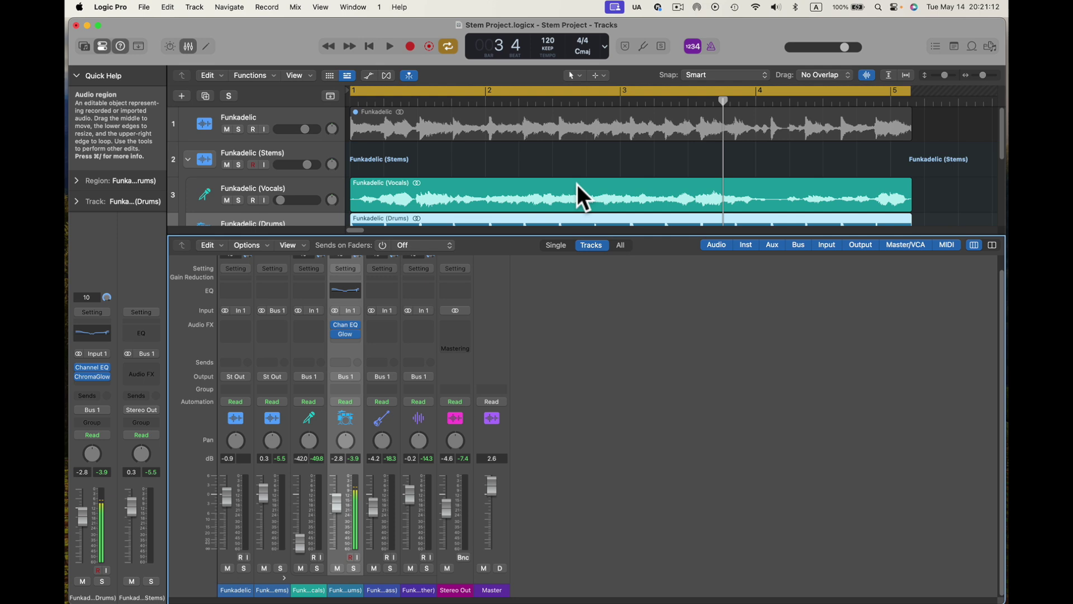
{"action": "scroll", "coordinate": [577, 184], "scroll_direction": "down", "scroll_amount": 4}
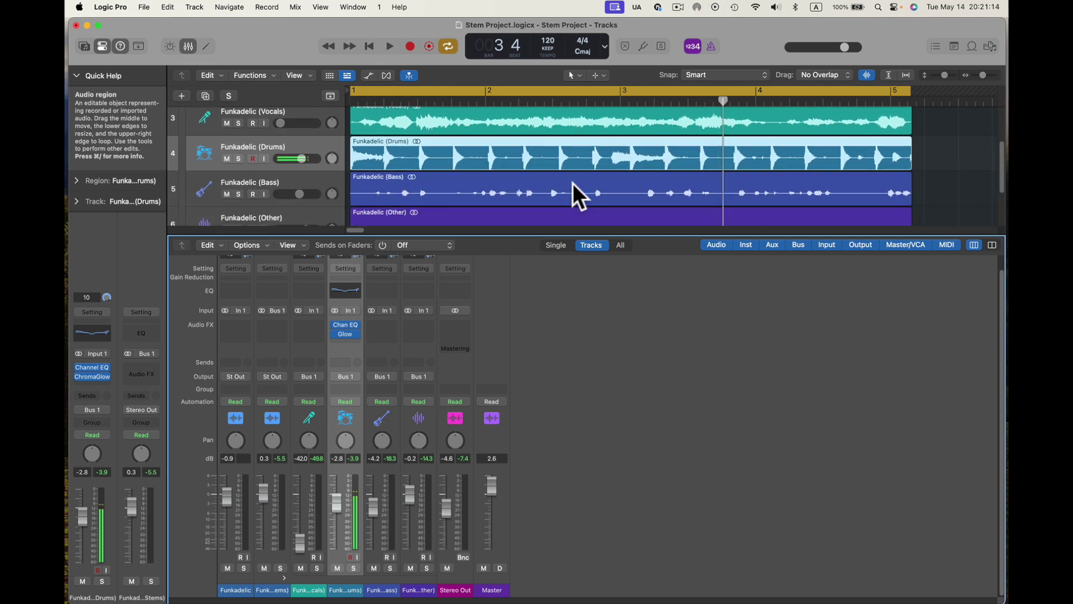
{"action": "left_click", "coordinate": [573, 184]}
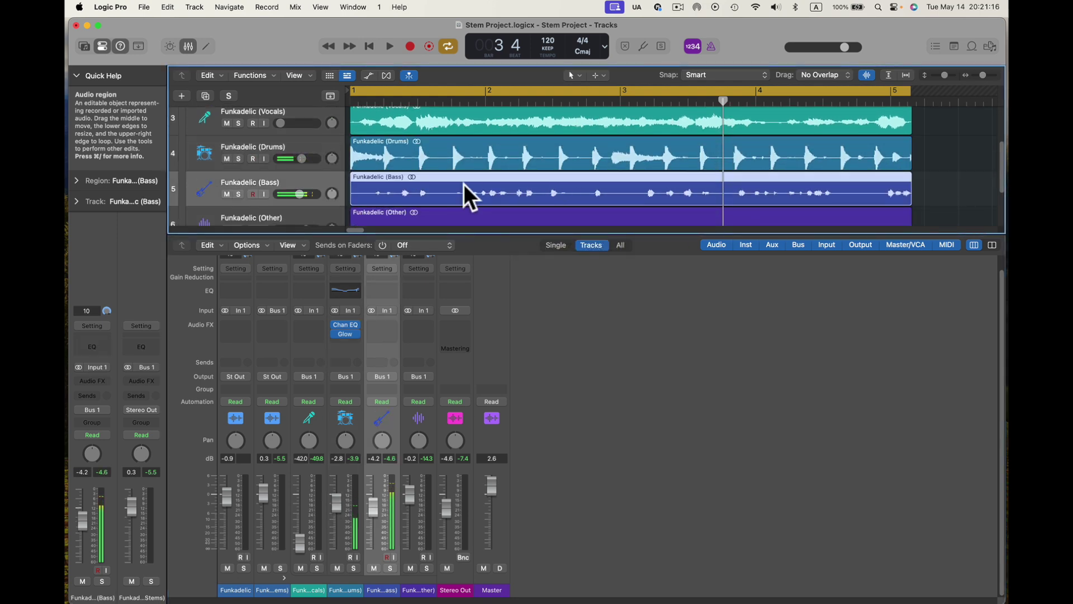
{"action": "left_click", "coordinate": [237, 194]}
{"action": "key", "text": "space"}
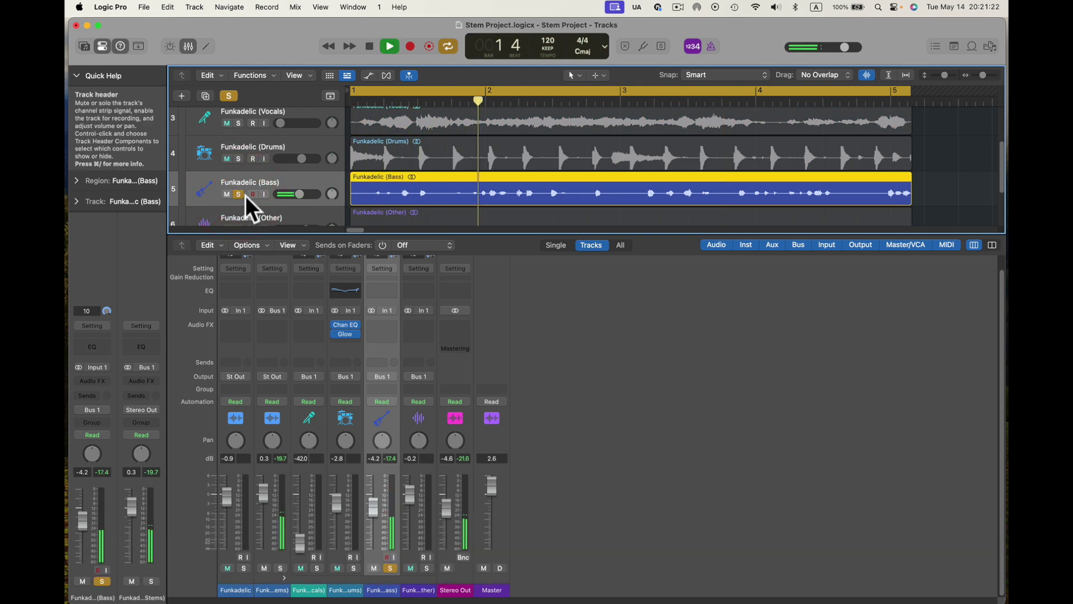
{"action": "key", "text": "space"}
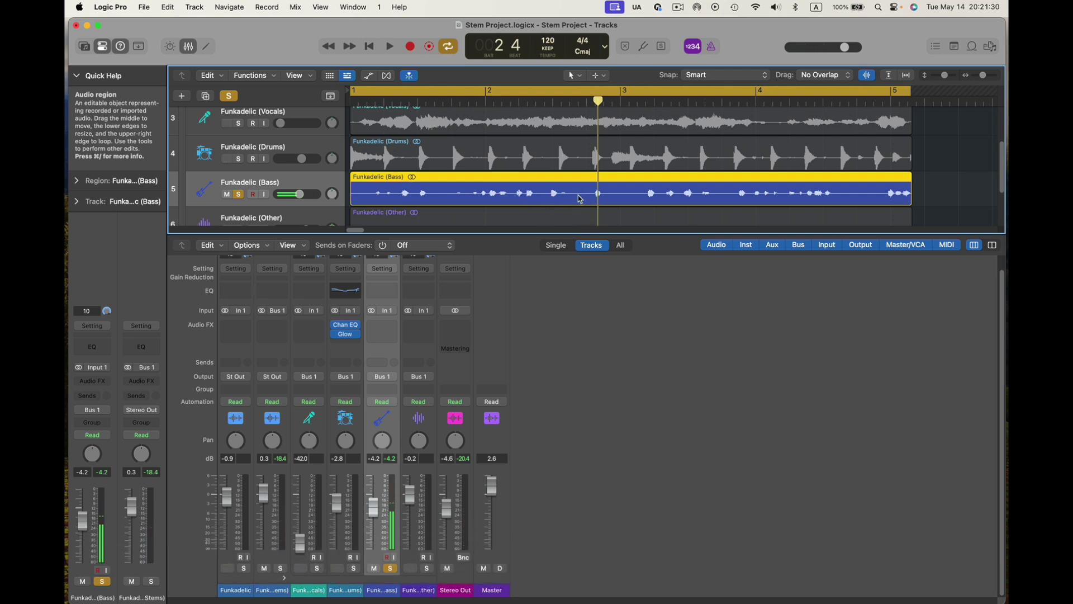
- Normalize the Bass region's gain to a -1.0 dB peak in the audio editor, then play it
{"action": "double_click", "coordinate": [542, 191]}
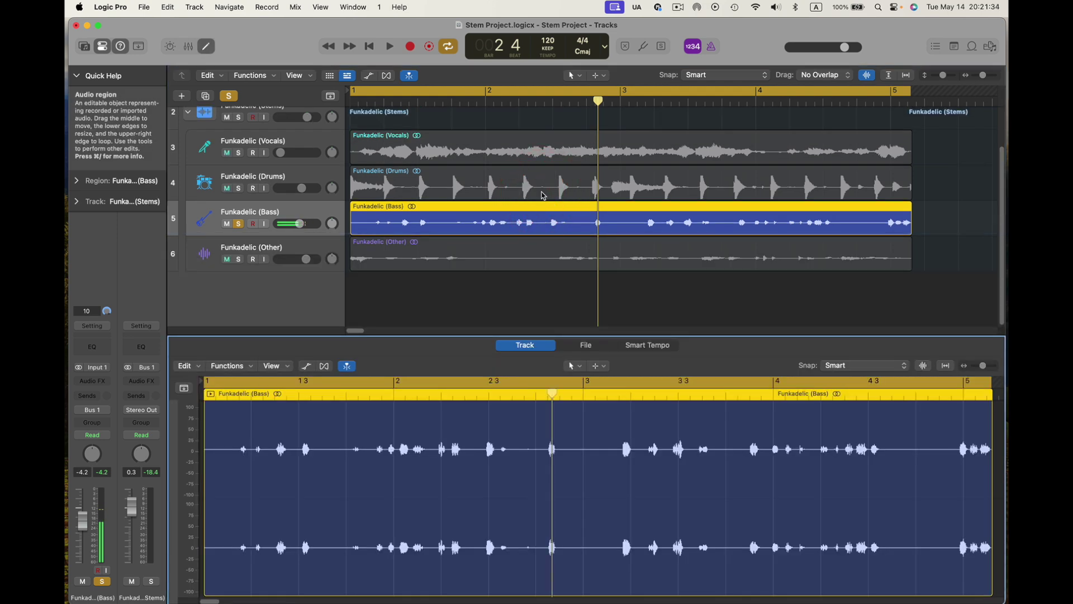
{"action": "left_click", "coordinate": [250, 368]}
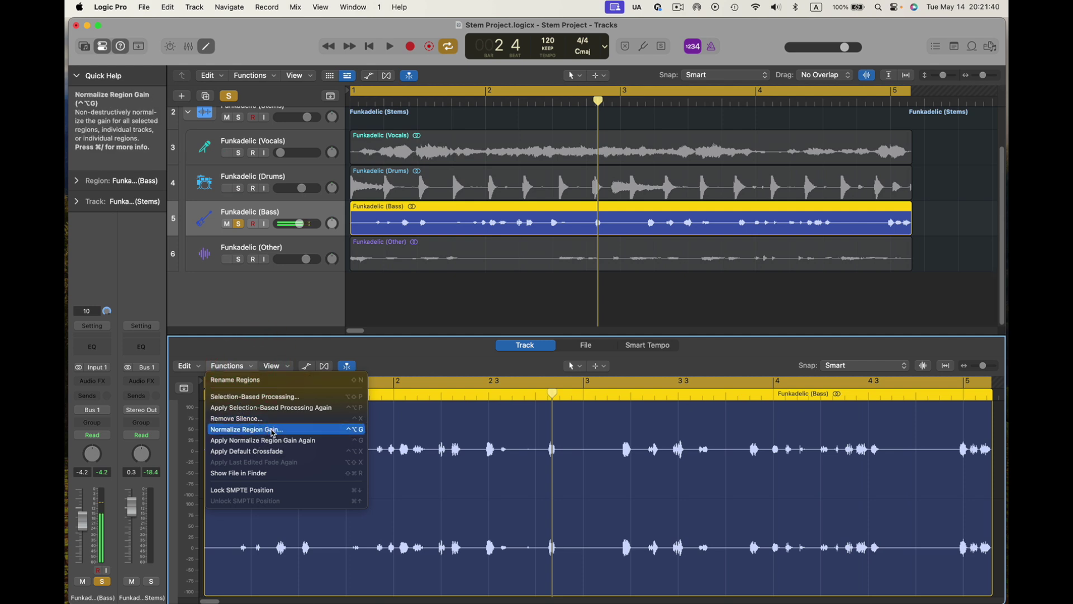
{"action": "left_click", "coordinate": [273, 430]}
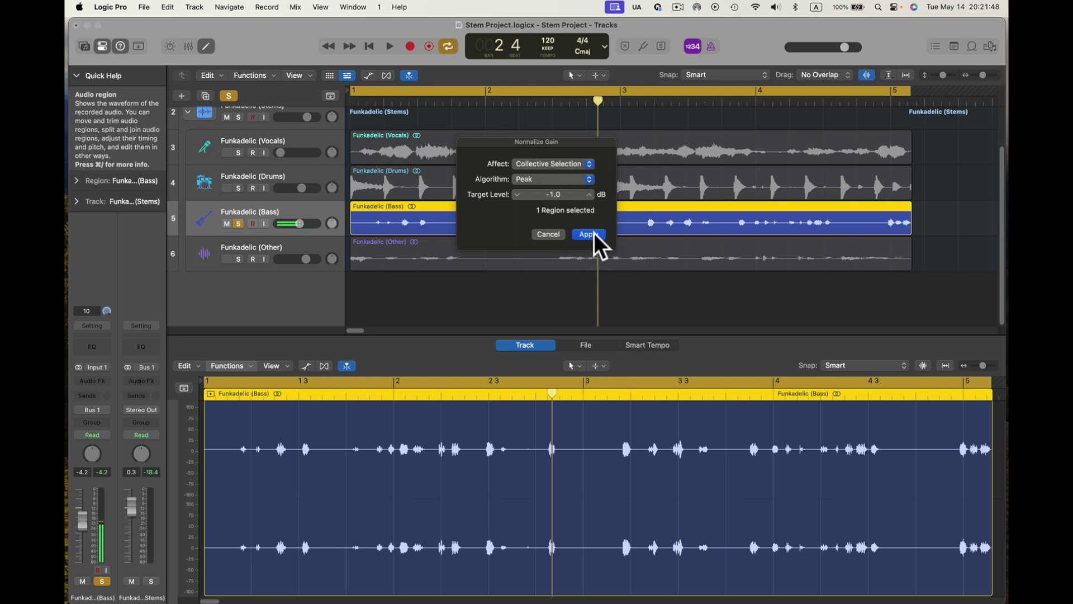
{"action": "left_click", "coordinate": [588, 234]}
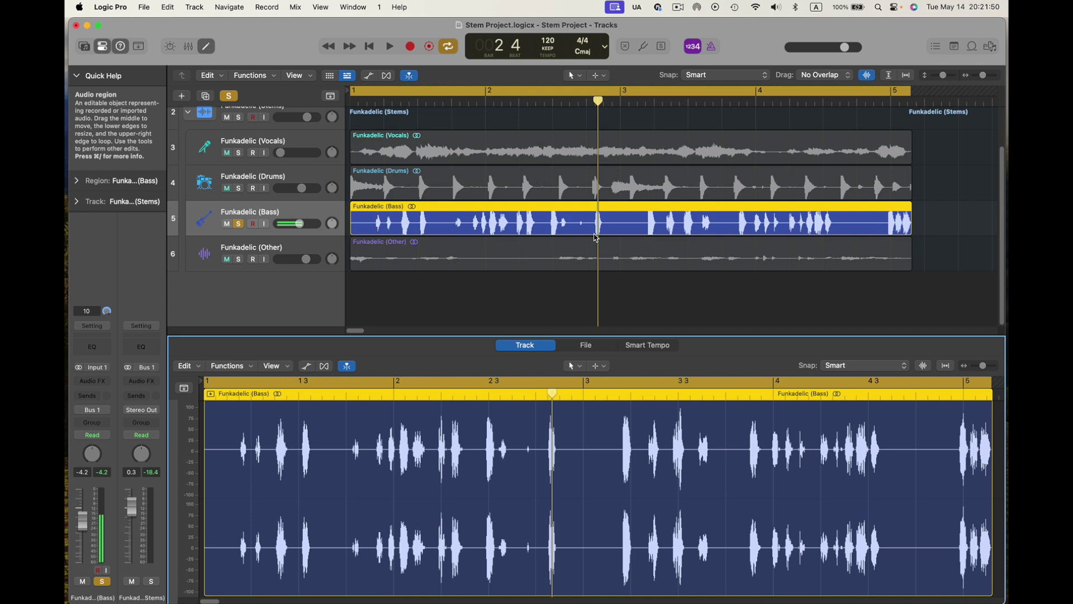
{"action": "key", "text": "space"}
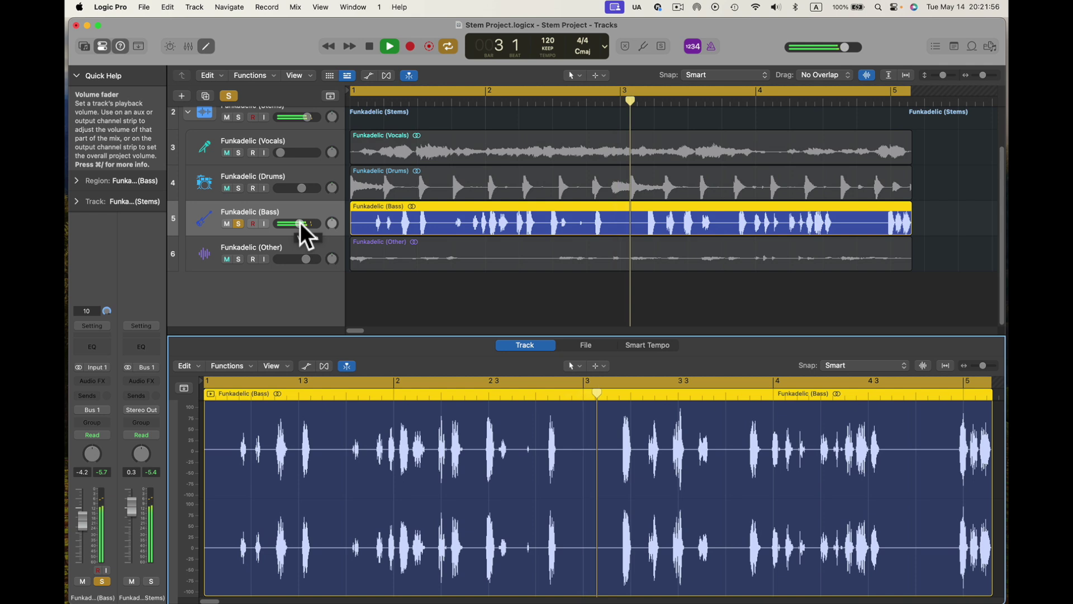
- Unsolo the Bass track and play the full mix with the bass at -8.0 dB
{"action": "left_click", "coordinate": [238, 224]}
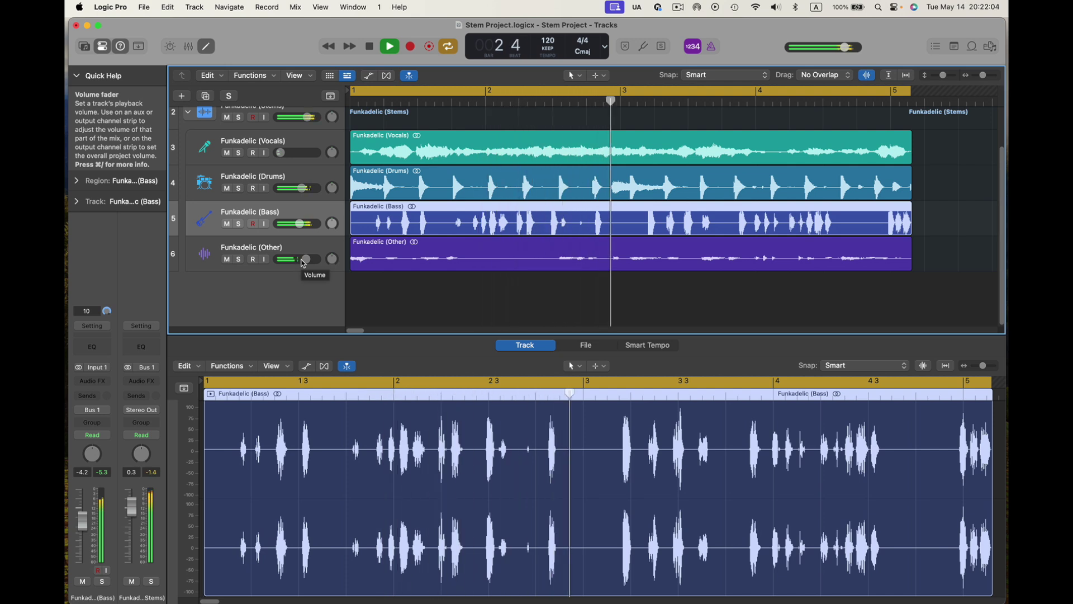
{"action": "key", "text": "space"}
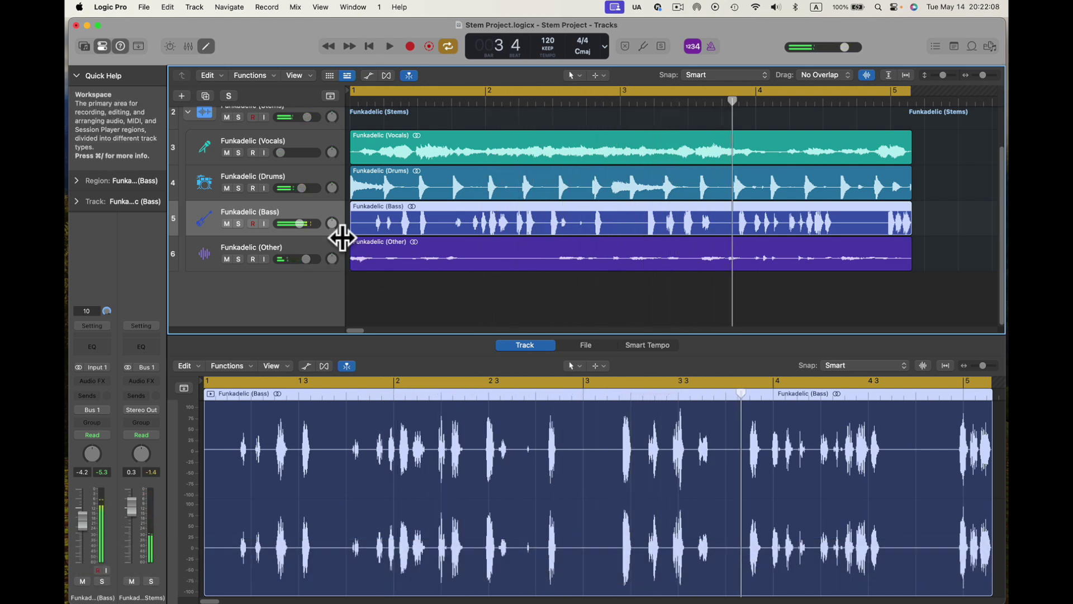
{"action": "mouse_move", "coordinate": [300, 224]}
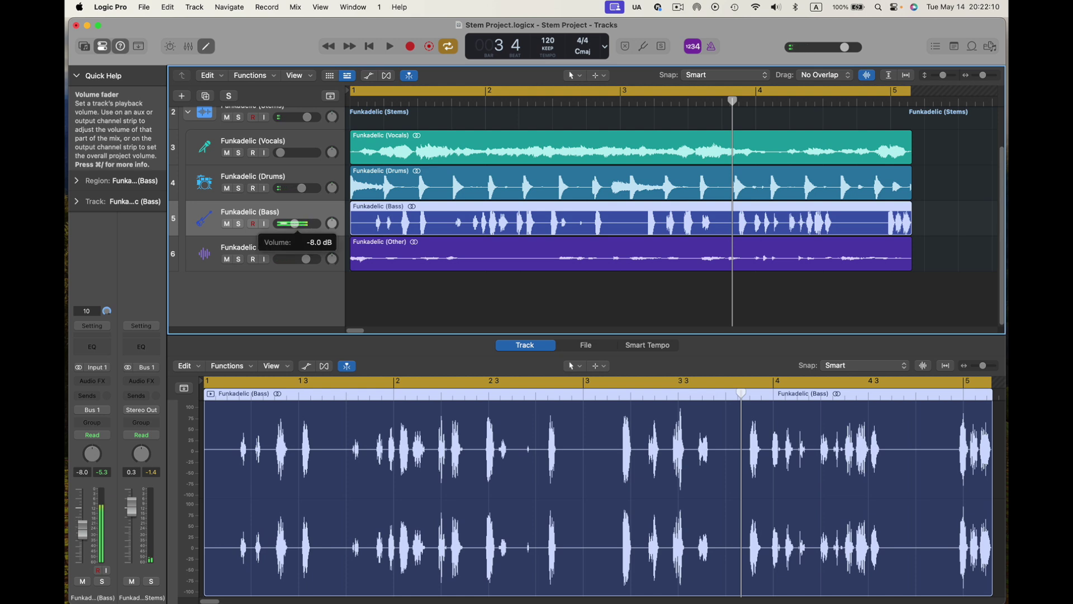
{"action": "key", "text": "space"}
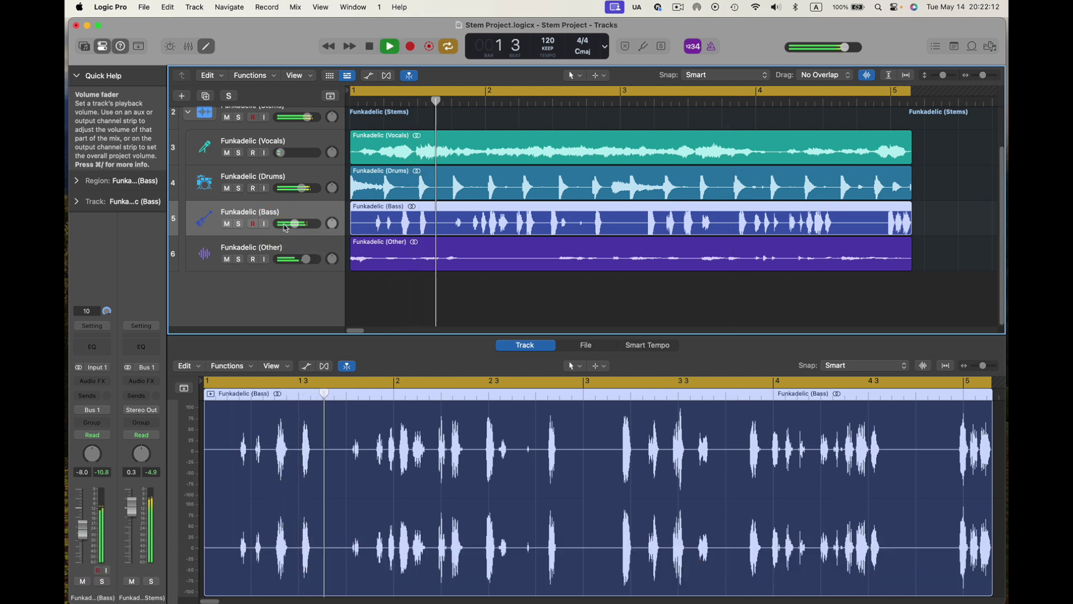
{"action": "key", "text": "space"}
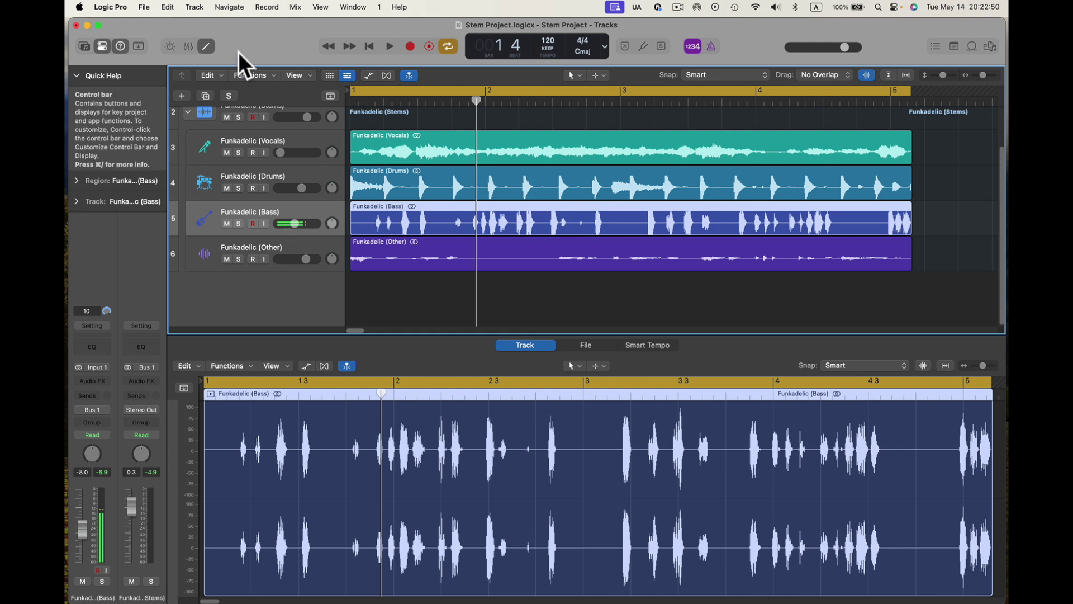
{"action": "left_click", "coordinate": [270, 75]}
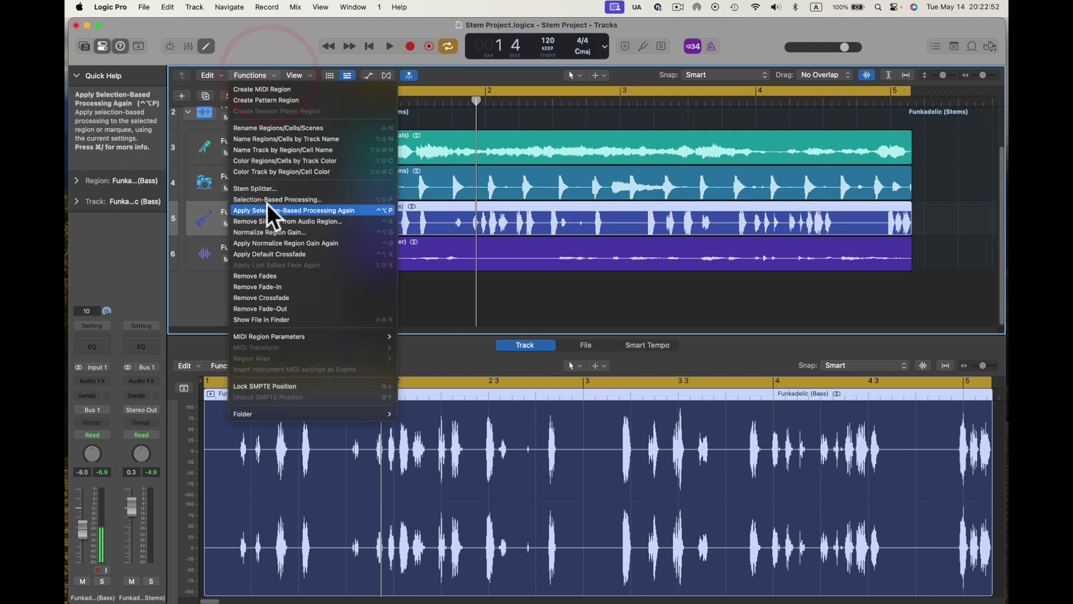